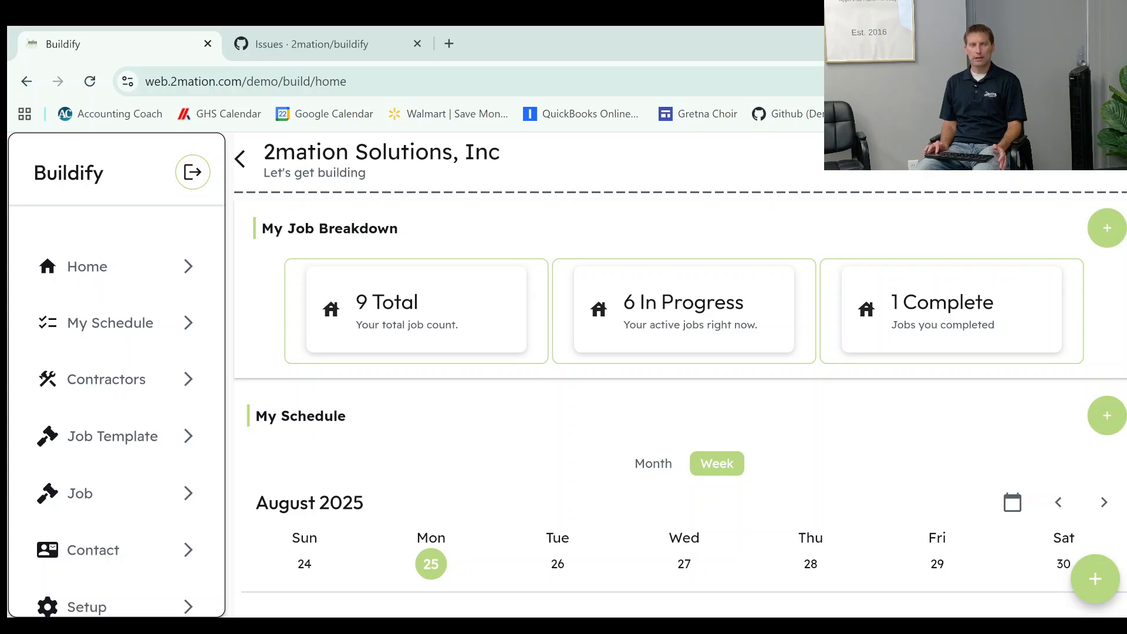
Filter the job list to the Active and On Hold statuses and search it by a client's first name.
{"action": "left_click", "coordinate": [81, 496]}
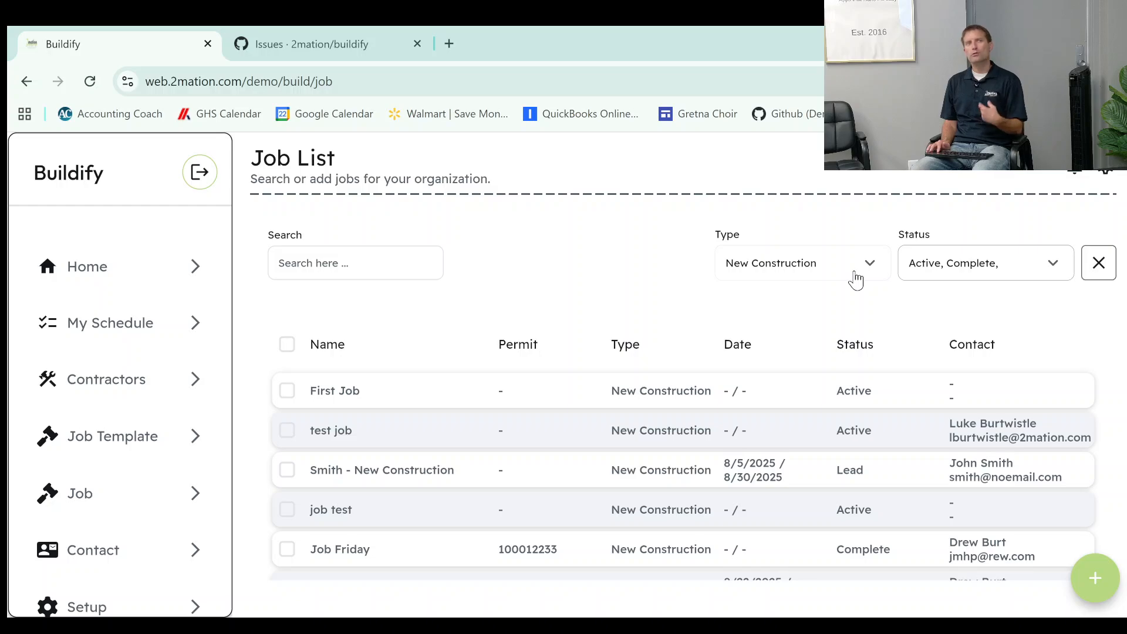
{"action": "left_click", "coordinate": [952, 269]}
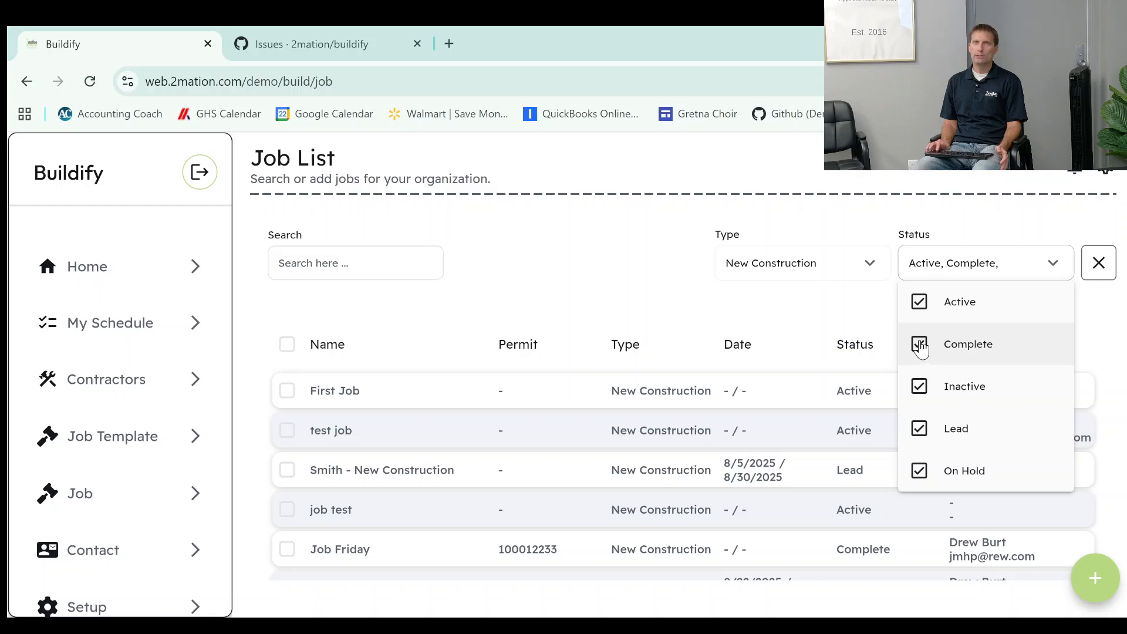
{"action": "left_click", "coordinate": [918, 390]}
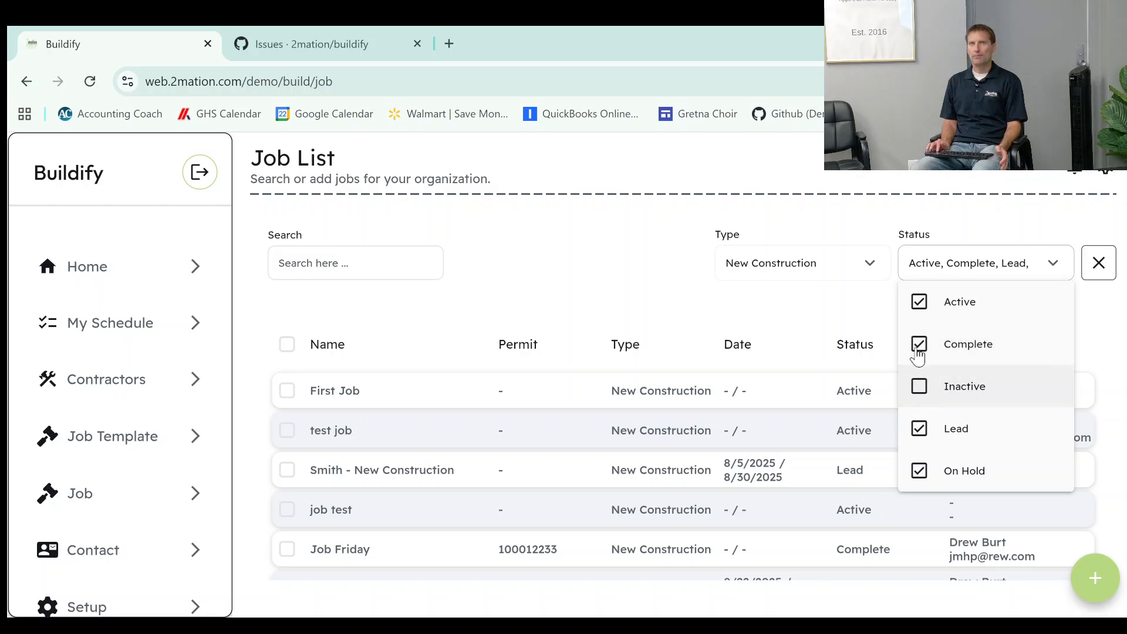
{"action": "left_click", "coordinate": [918, 345]}
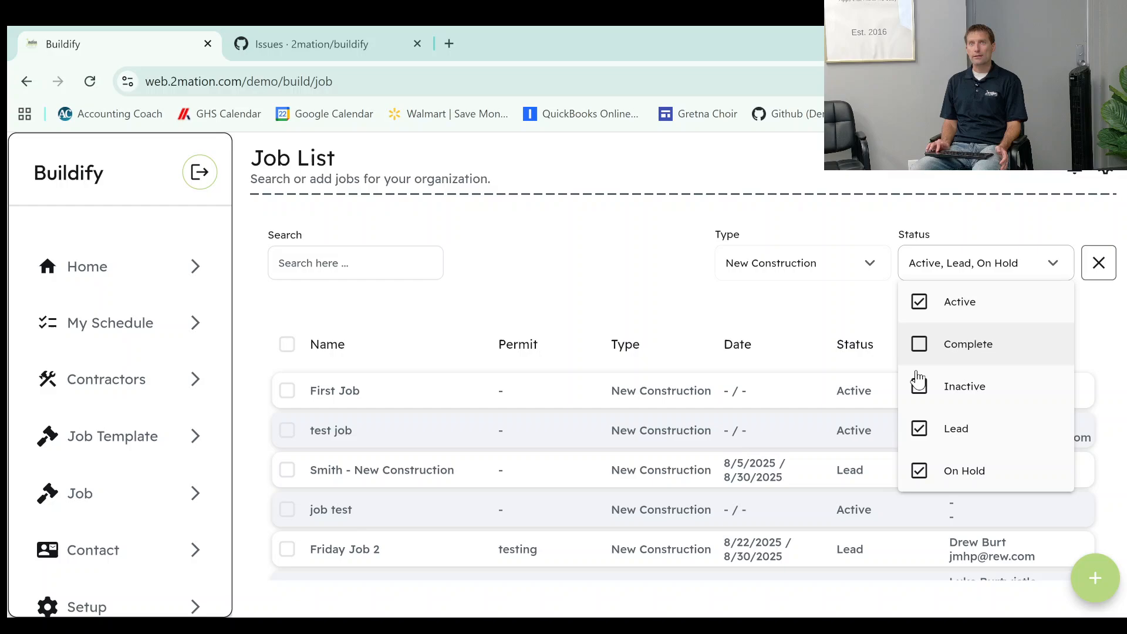
{"action": "left_click", "coordinate": [919, 428]}
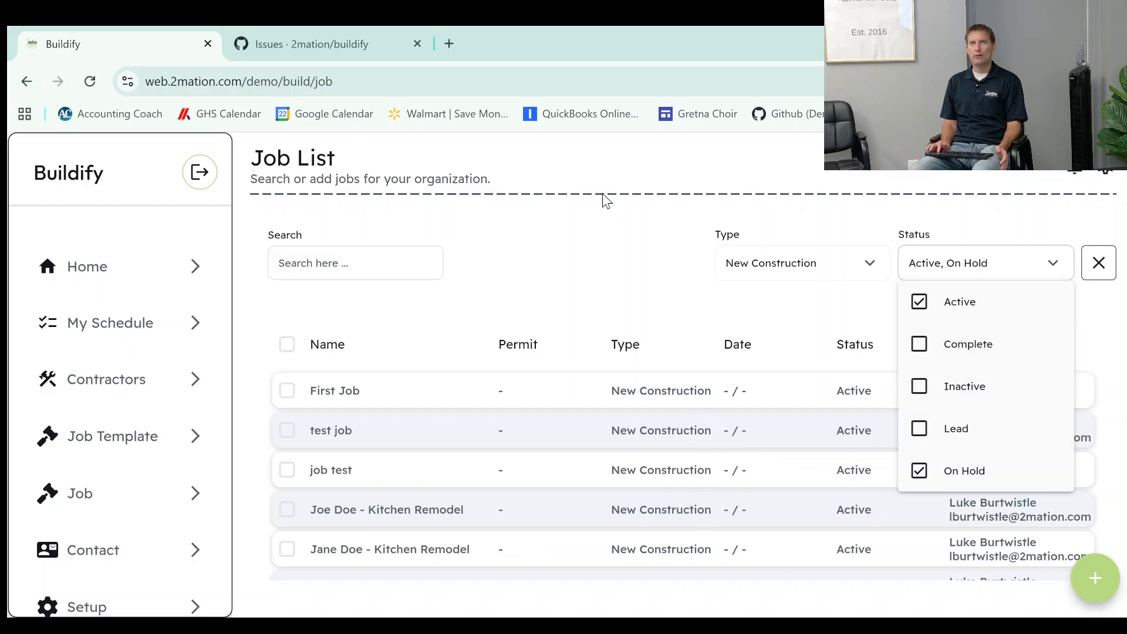
{"action": "left_click", "coordinate": [602, 267]}
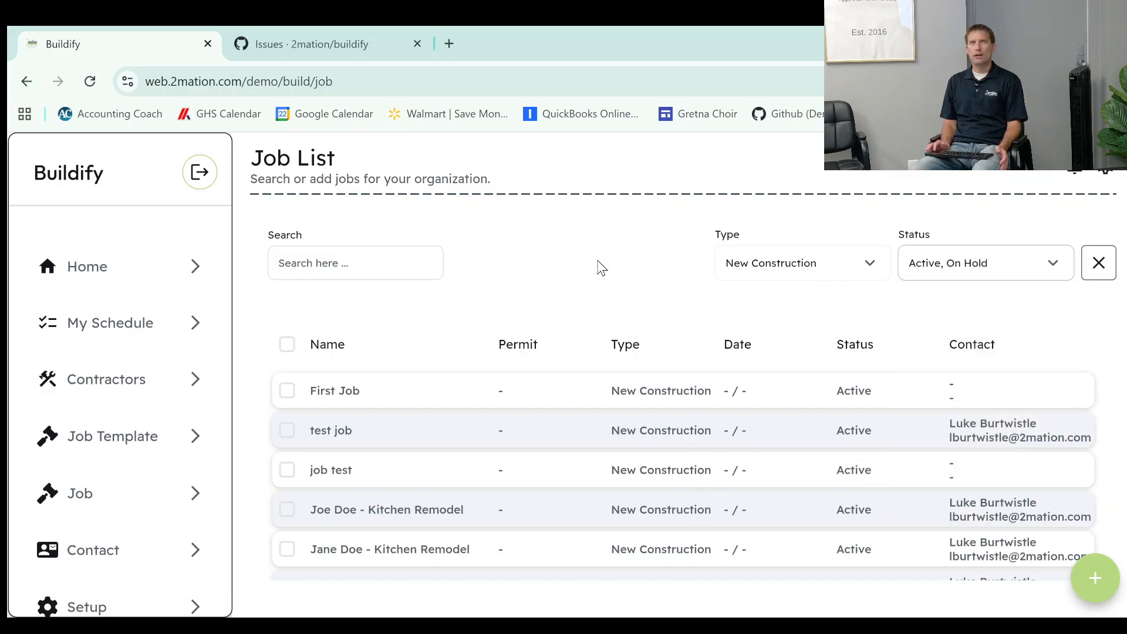
{"action": "left_click", "coordinate": [376, 268]}
{"action": "type", "text": "joe"}
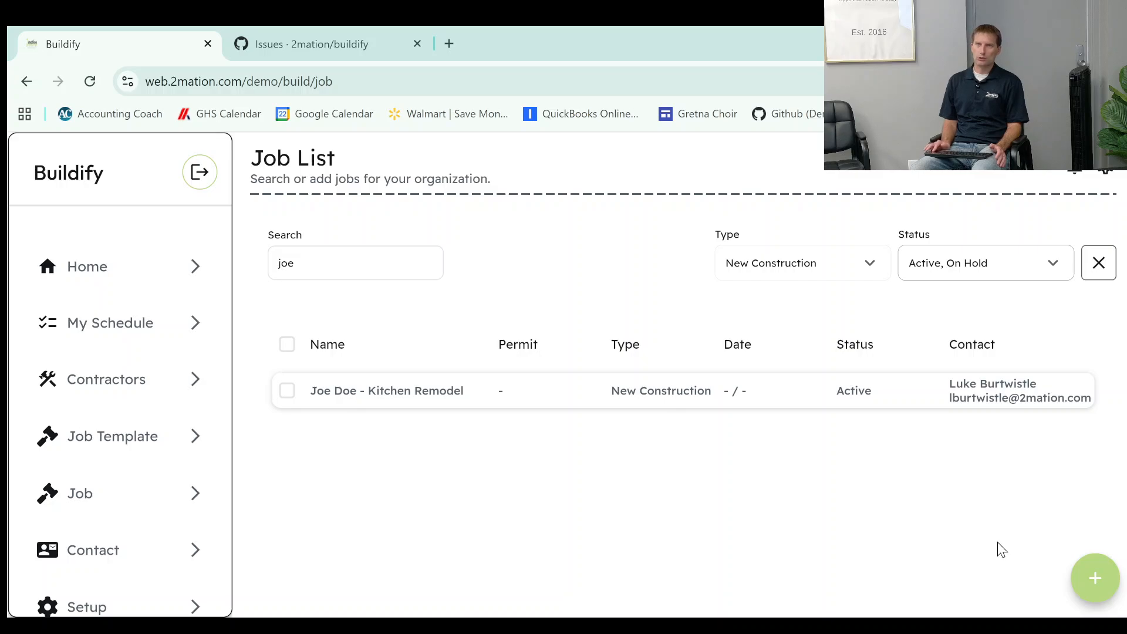
Start a new job and title it with the client's surname followed by "- Kitchen Remodel".
{"action": "left_click", "coordinate": [1093, 577]}
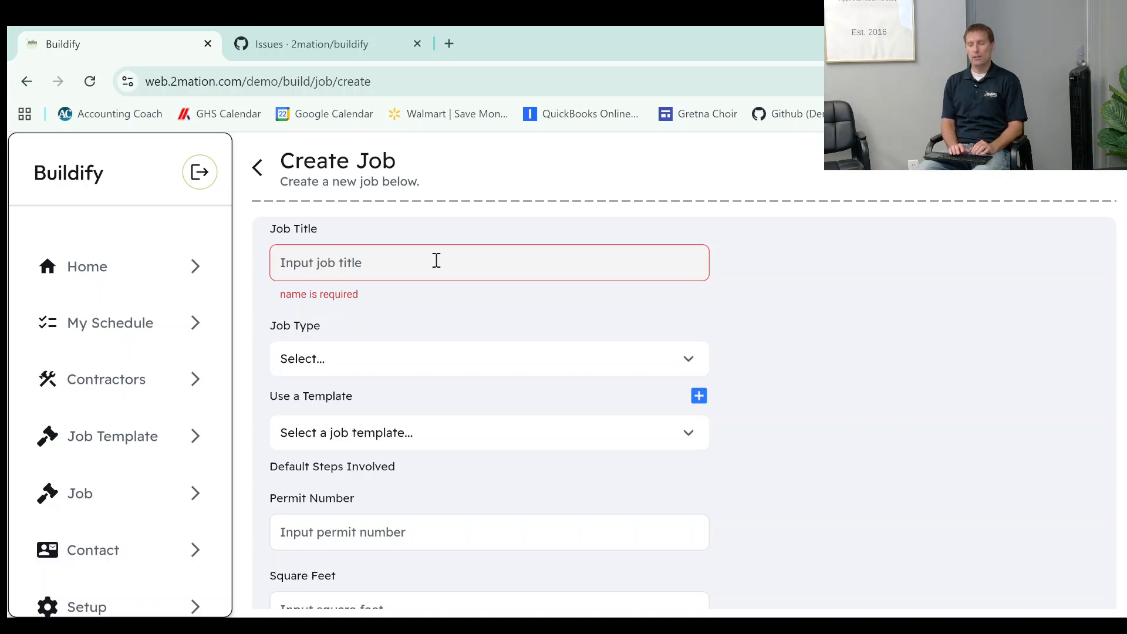
{"action": "type", "text": "B"}
{"action": "key", "text": "BackSpace"}
{"action": "type", "text": "B"}
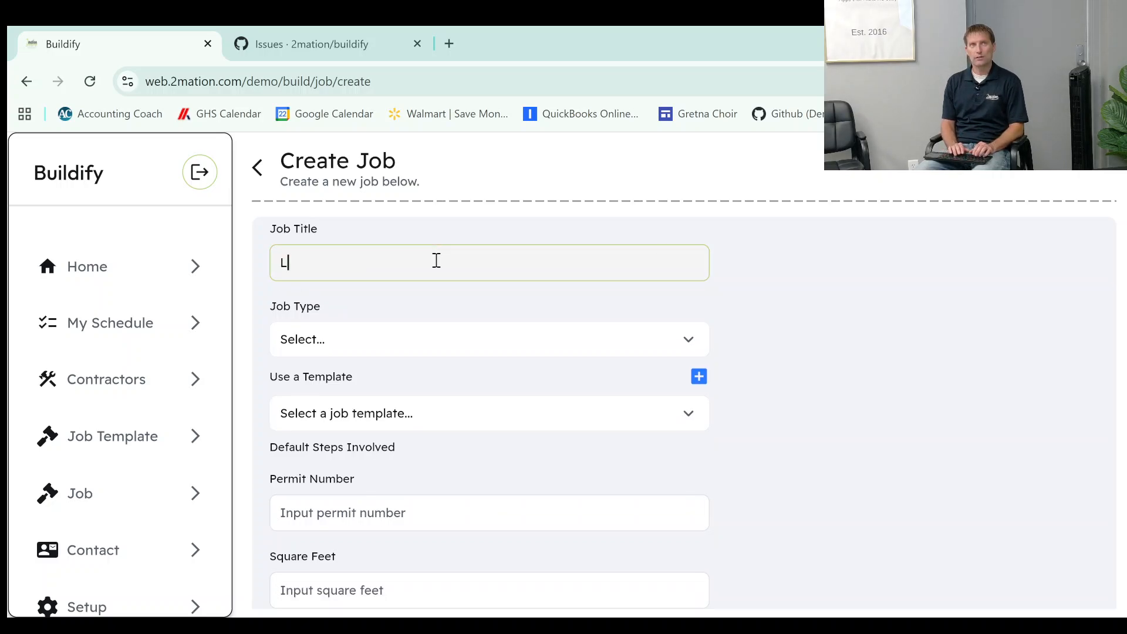
{"action": "type", "text": "urtwistle - REm"}
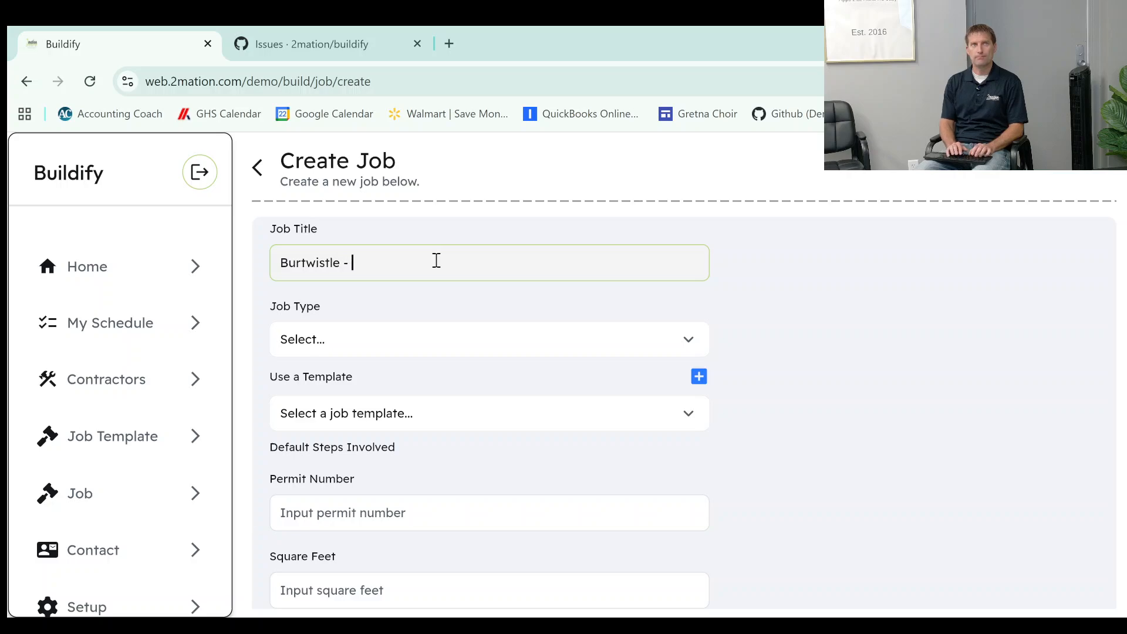
{"action": "key", "text": "BackSpace"}
{"action": "key", "text": "BackSpace"}
{"action": "key", "text": "BackSpace"}
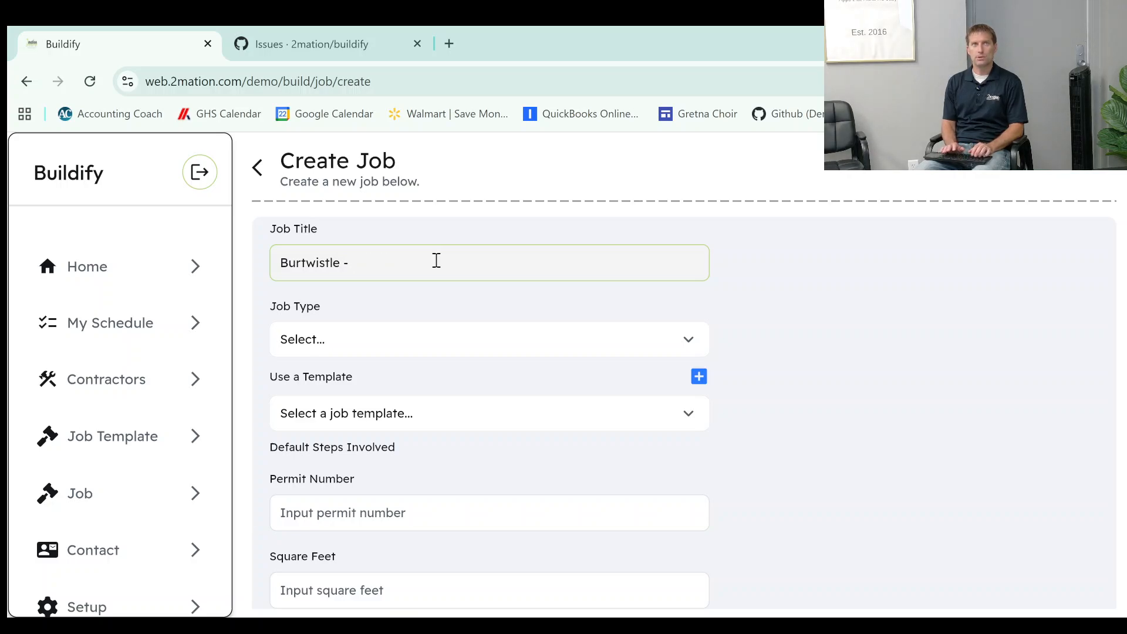
{"action": "type", "text": "Kitchen Rem"}
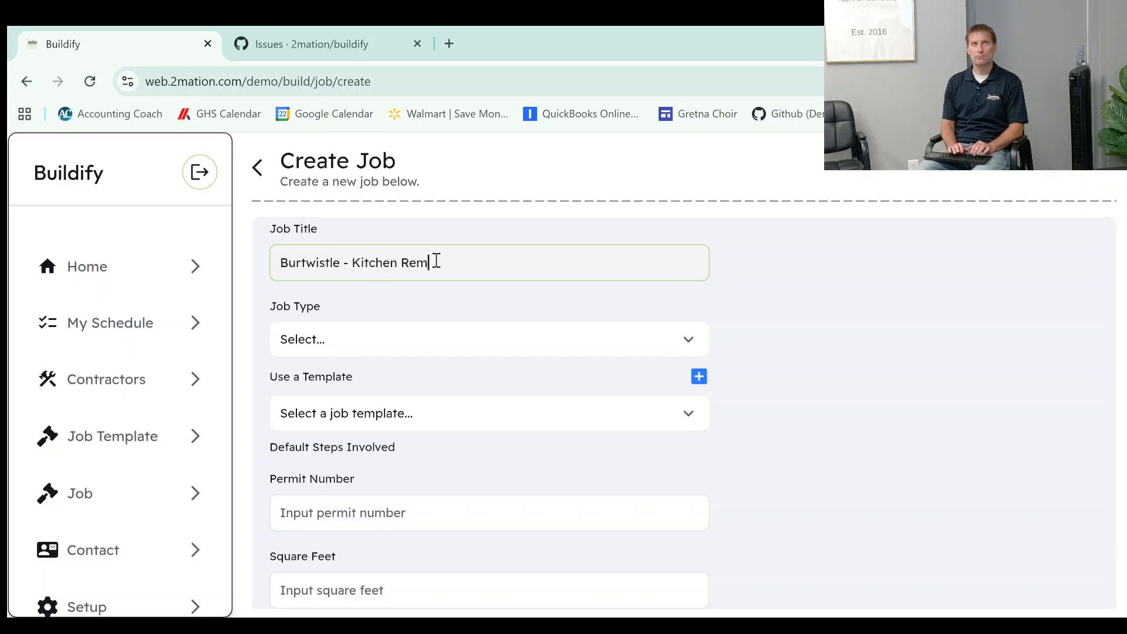
{"action": "type", "text": "odel"}
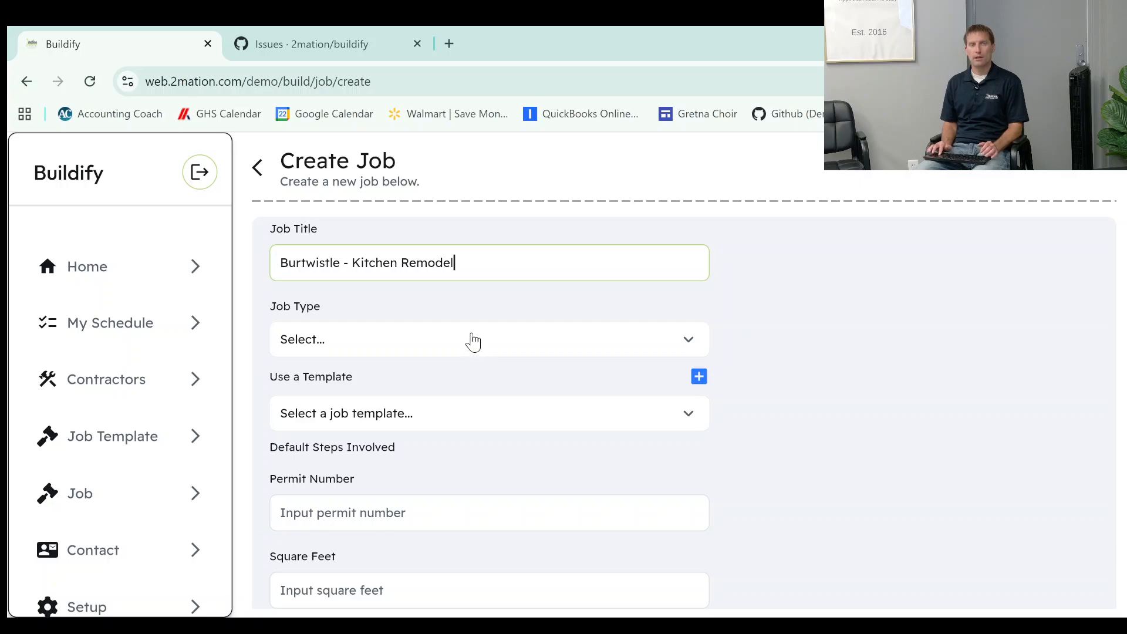
Set the job type to New Construction and use the Kitchen Remodel job template.
{"action": "left_click", "coordinate": [473, 338]}
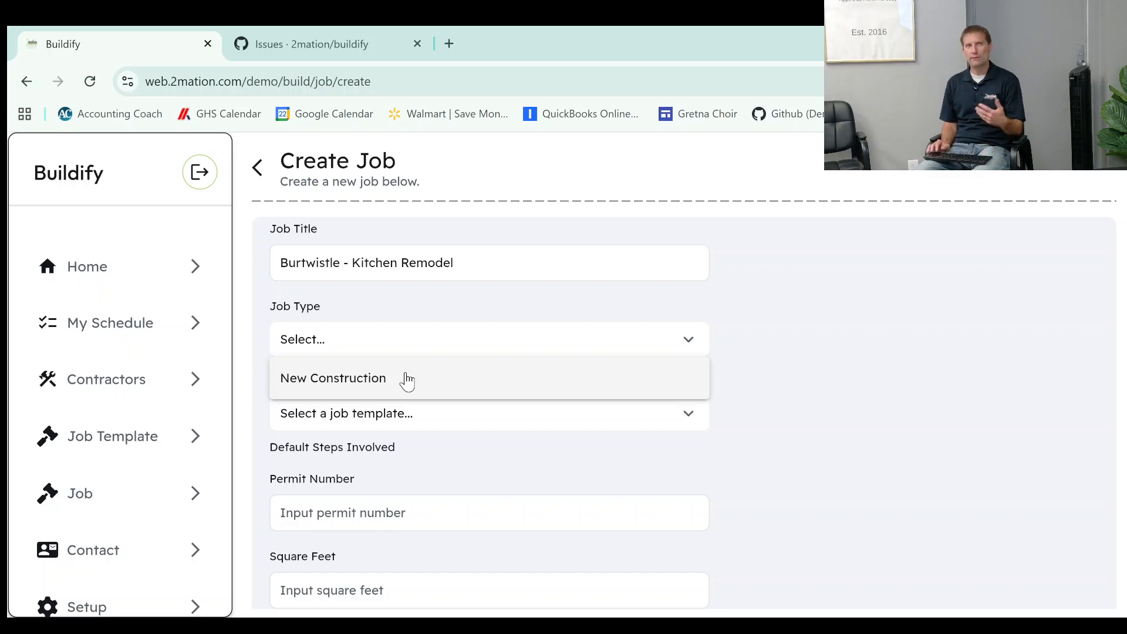
{"action": "left_click", "coordinate": [407, 380]}
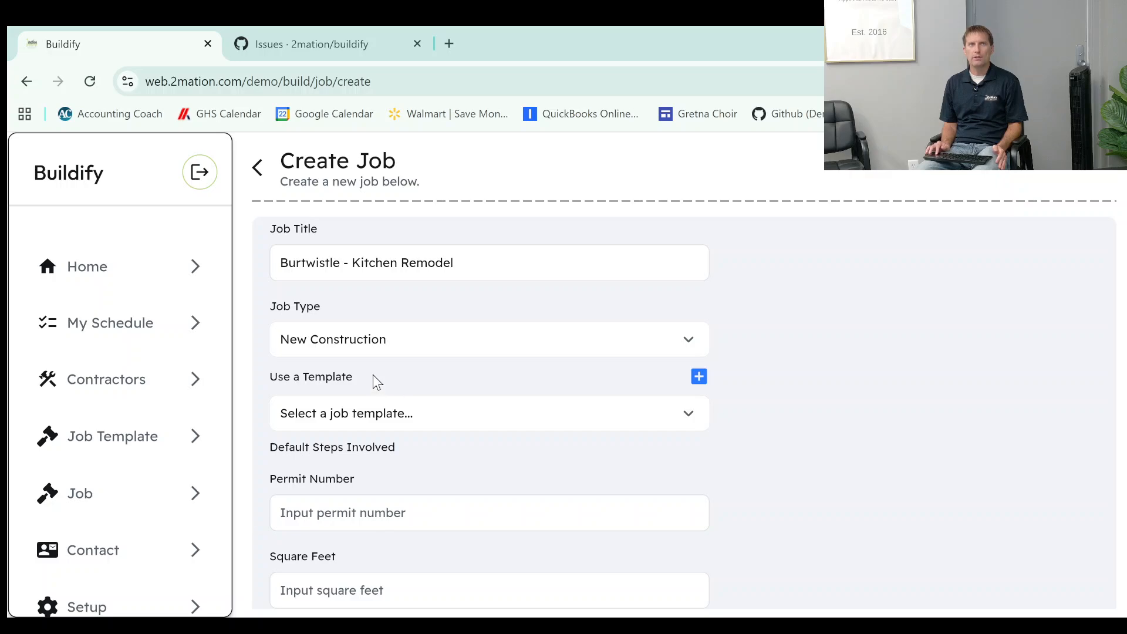
{"action": "left_click", "coordinate": [392, 421]}
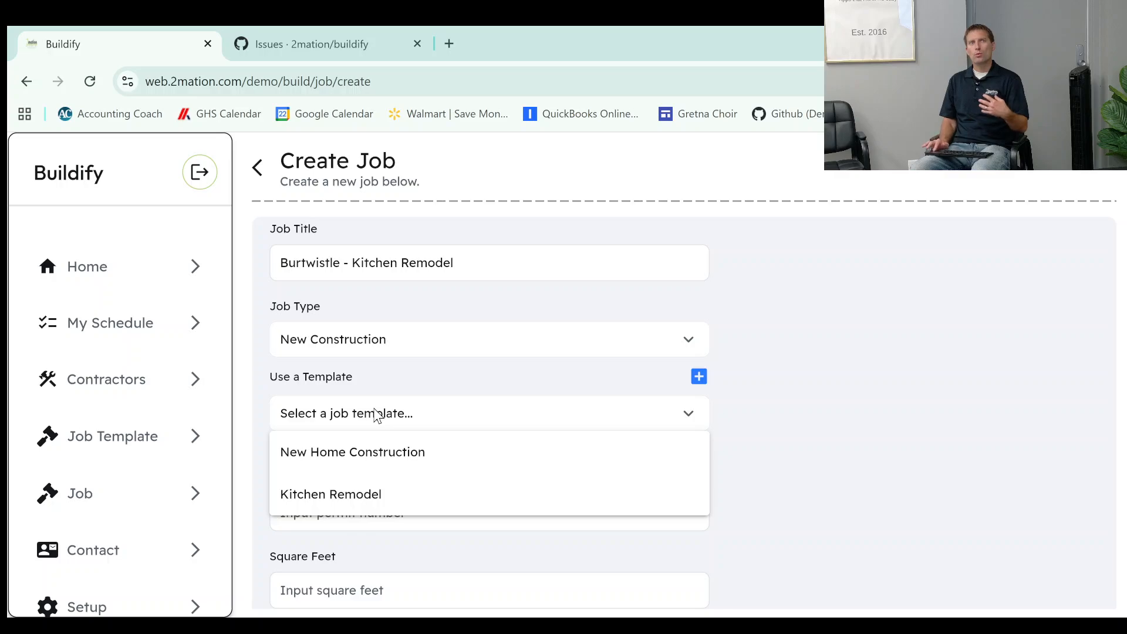
{"action": "left_click", "coordinate": [368, 494]}
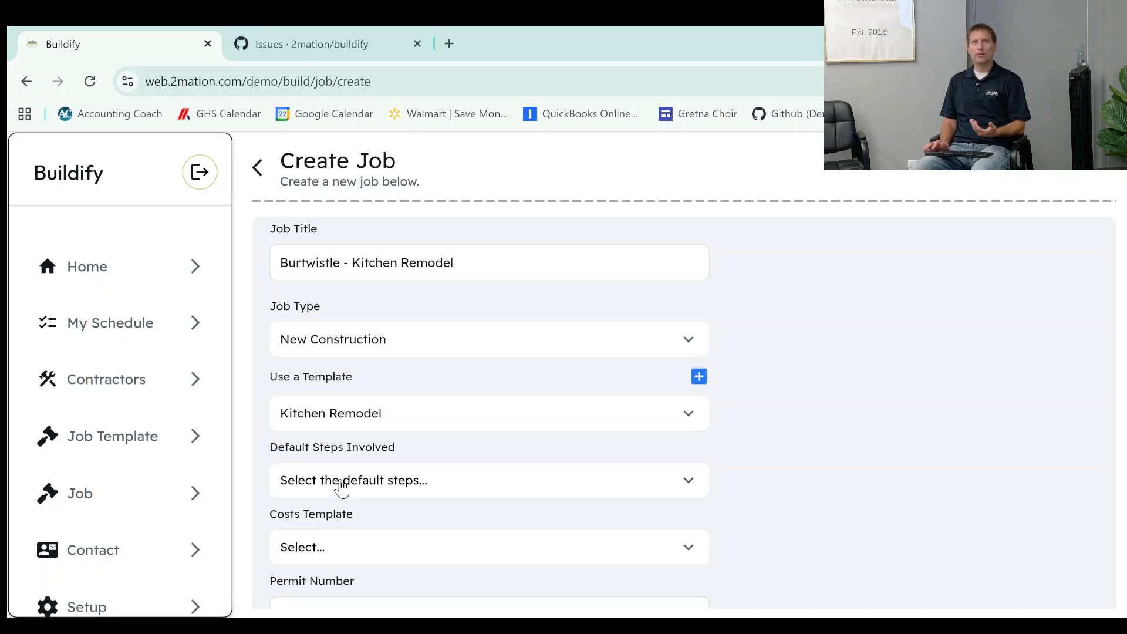
Choose Finishing and Flooring as the default steps involved in the job.
{"action": "left_click", "coordinate": [342, 487]}
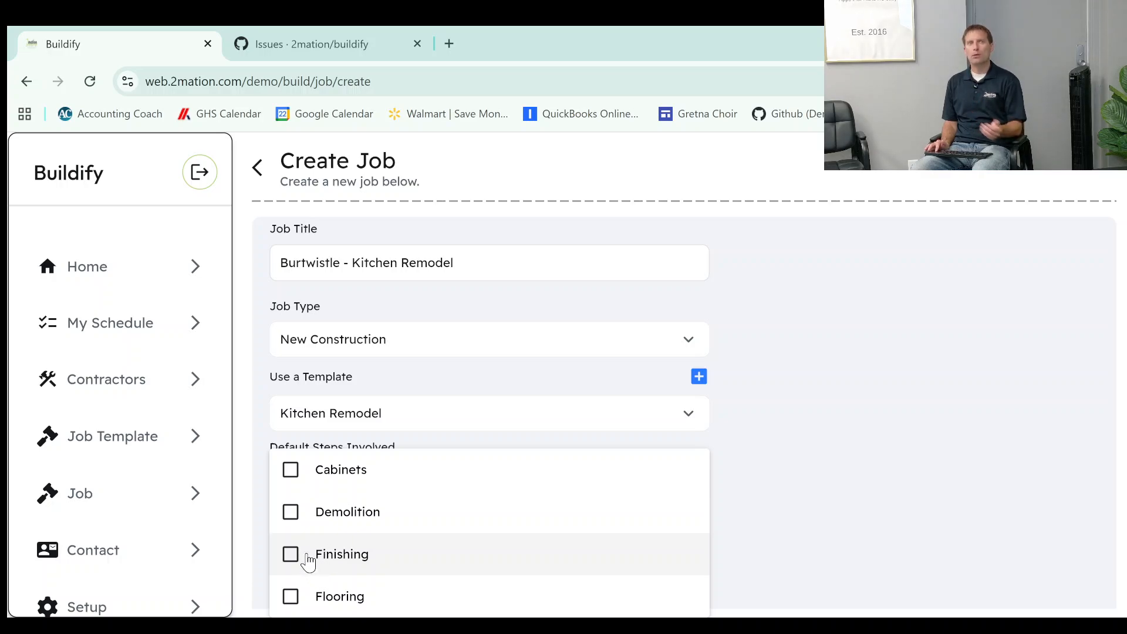
{"action": "left_click", "coordinate": [291, 522]}
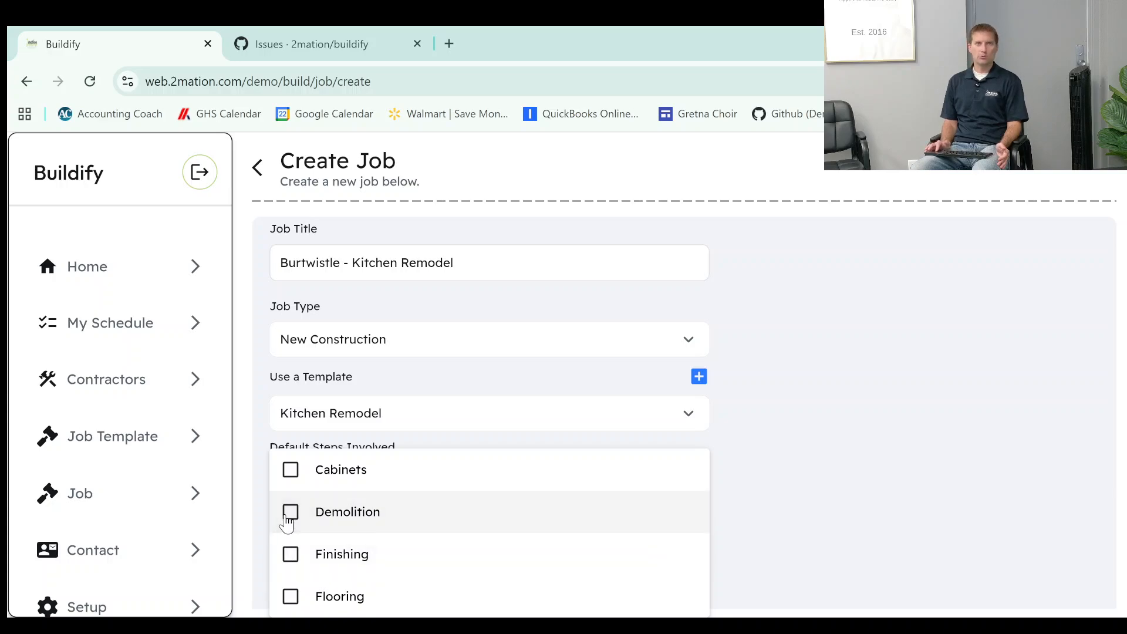
{"action": "left_click", "coordinate": [292, 558]}
{"action": "left_click", "coordinate": [292, 597]}
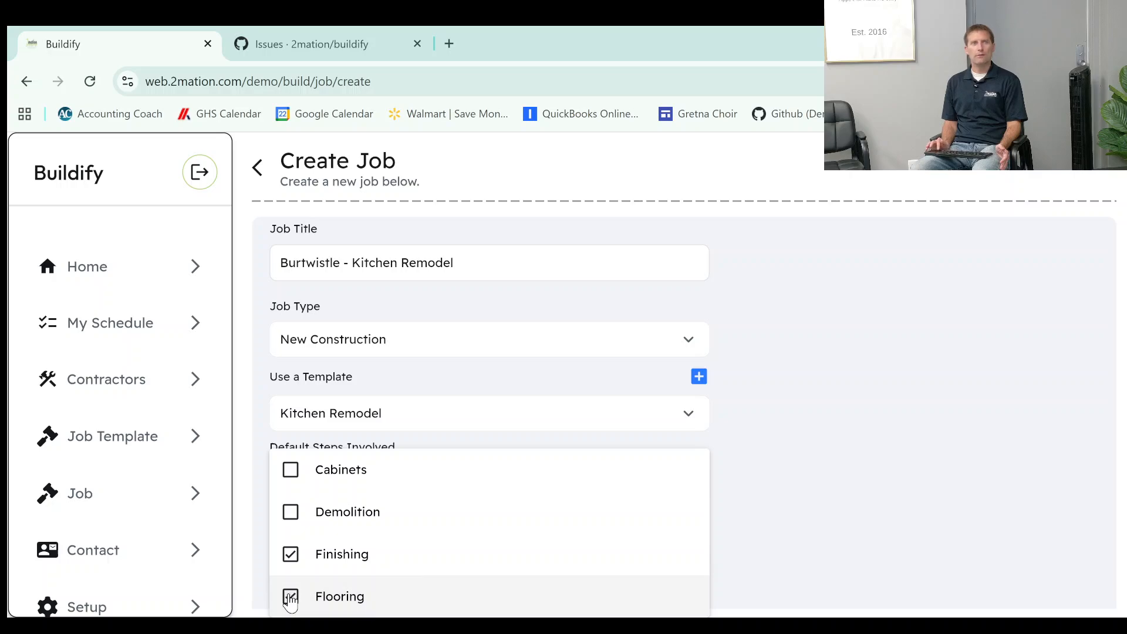
{"action": "left_click", "coordinate": [815, 480]}
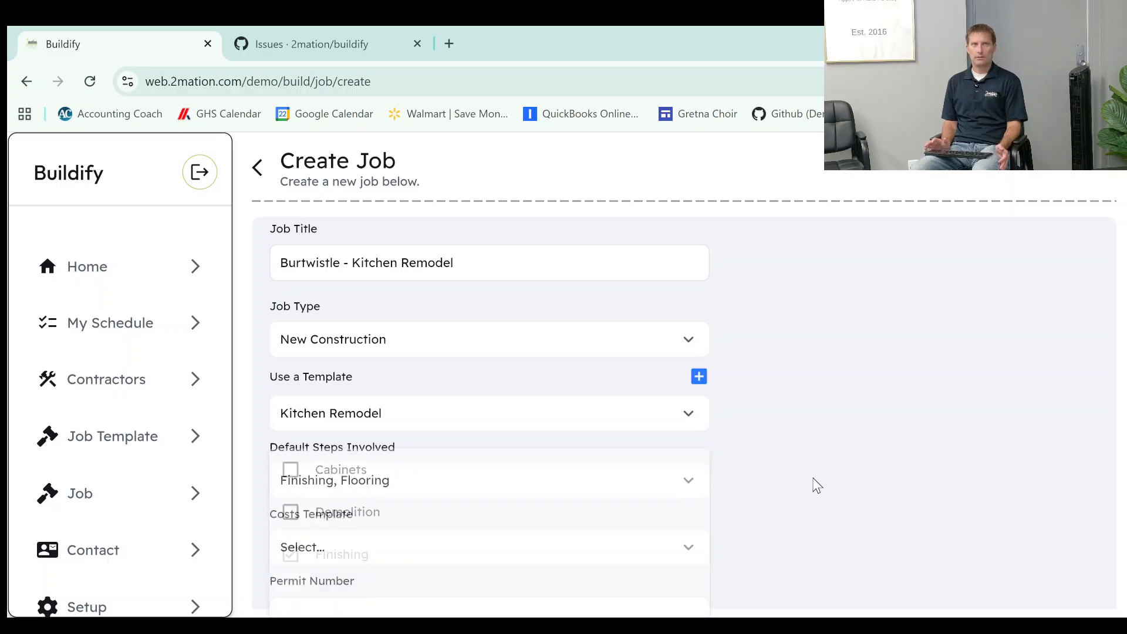
Include Permits as the job's costs template.
{"action": "left_click", "coordinate": [426, 546]}
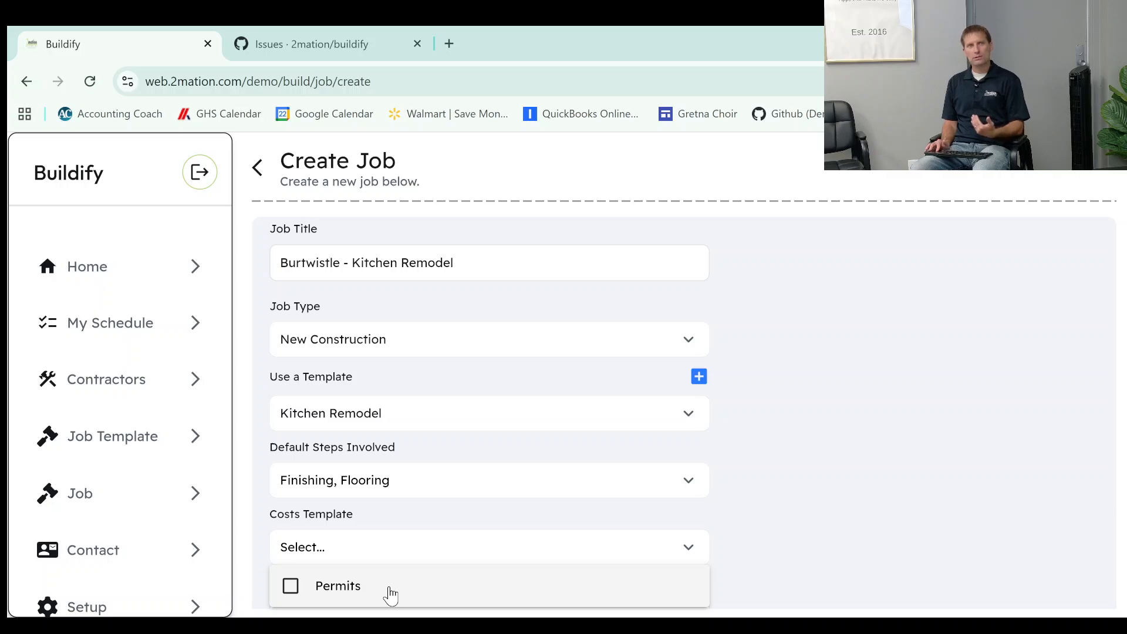
{"action": "left_click", "coordinate": [330, 593]}
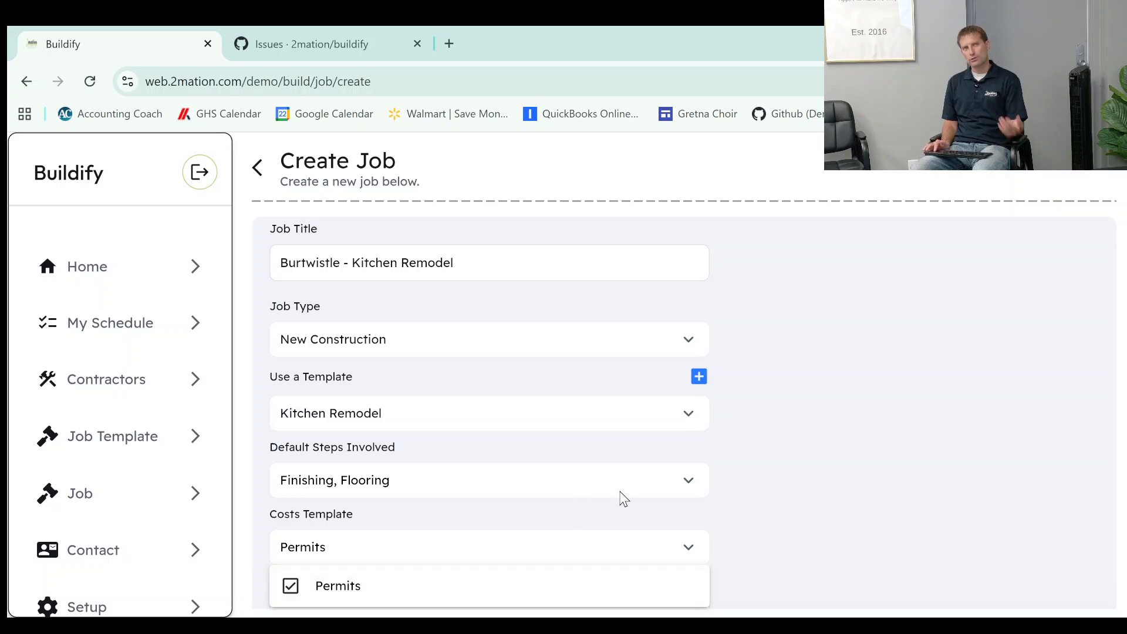
{"action": "left_click", "coordinate": [815, 464]}
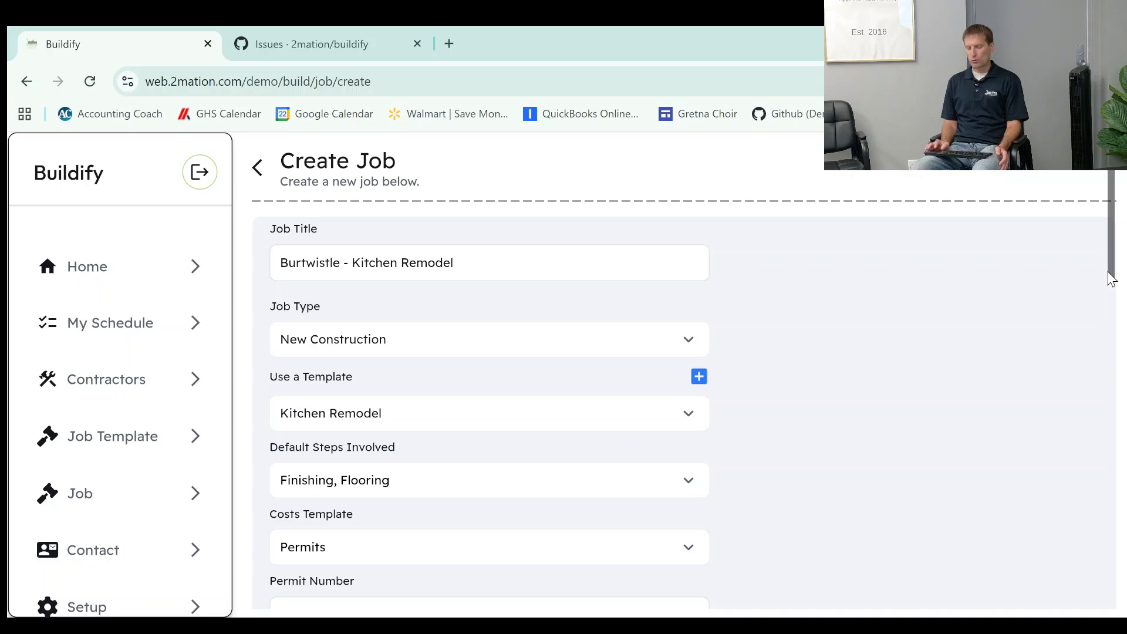
Look over the square feet field, the list of client contacts and the form for adding a new contact.
{"action": "scroll", "coordinate": [1109, 275], "scroll_direction": "down", "scroll_amount": 5}
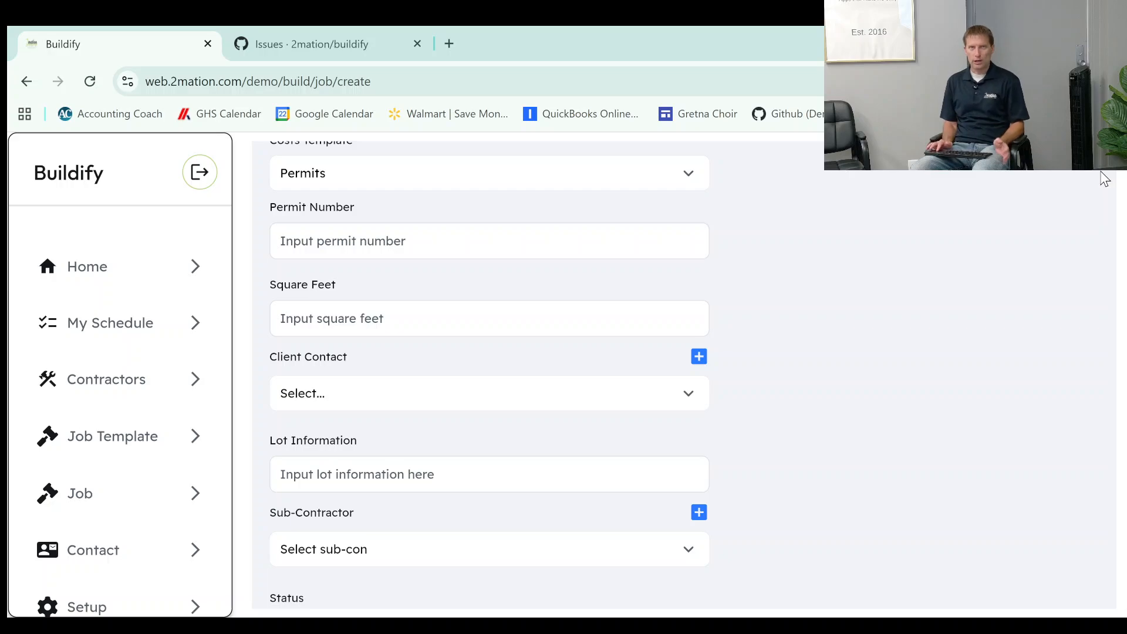
{"action": "left_click", "coordinate": [437, 323]}
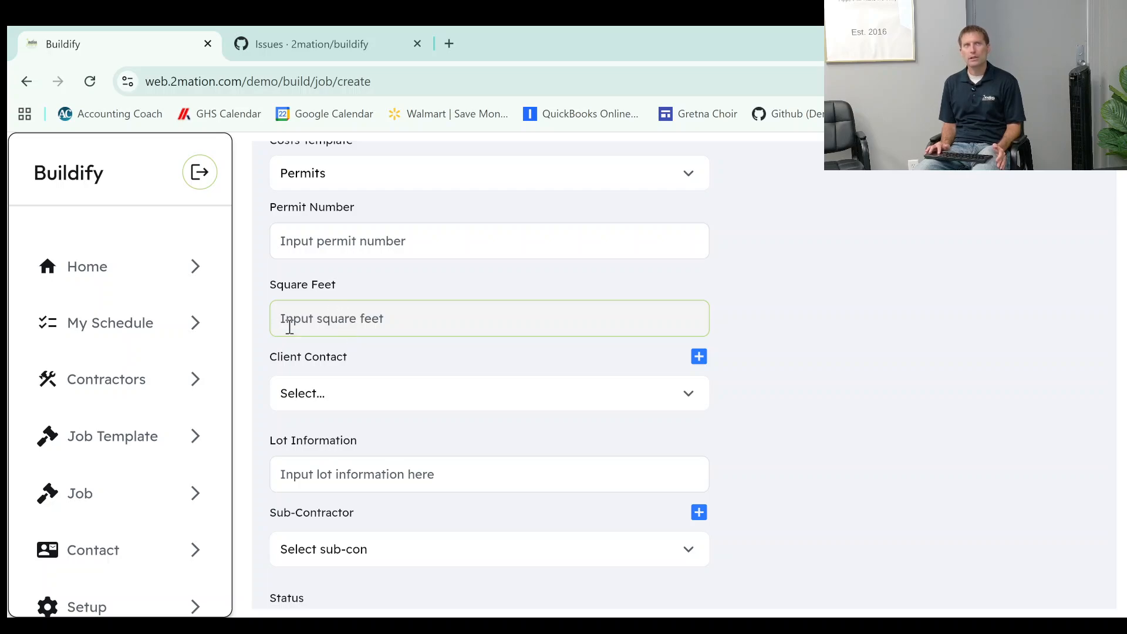
{"action": "left_click", "coordinate": [317, 403]}
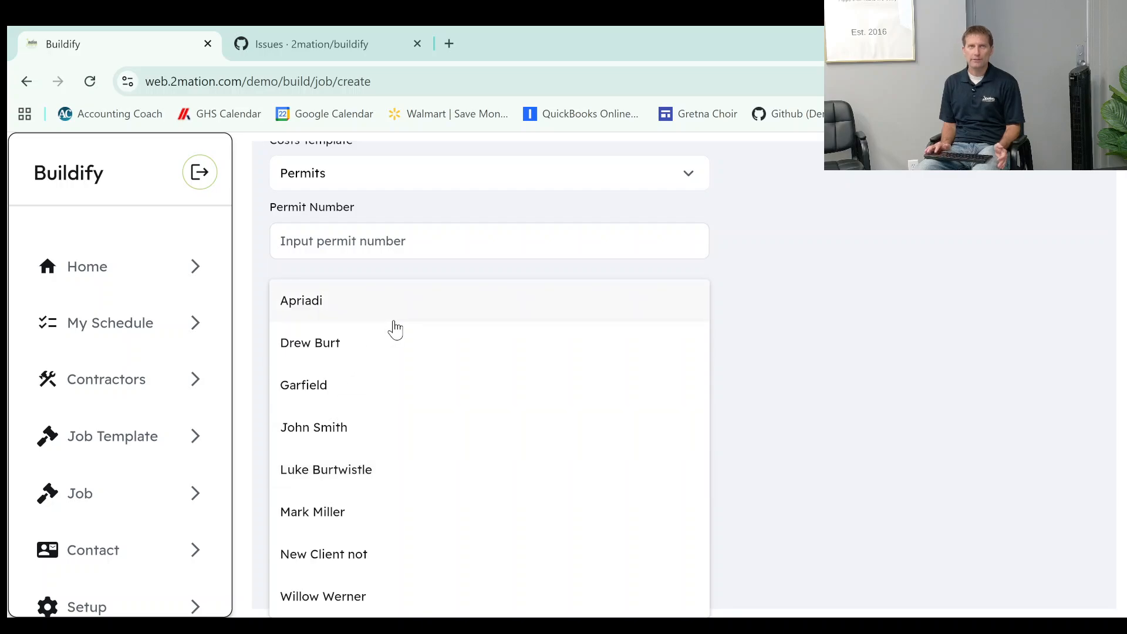
{"action": "left_click", "coordinate": [754, 280]}
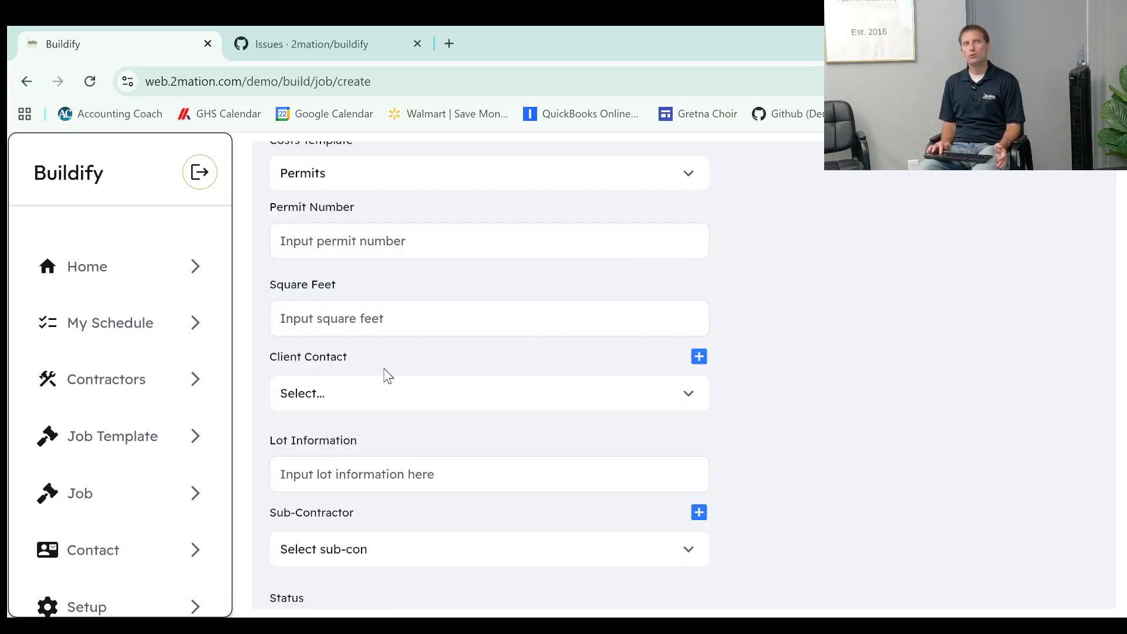
{"action": "left_click", "coordinate": [699, 357]}
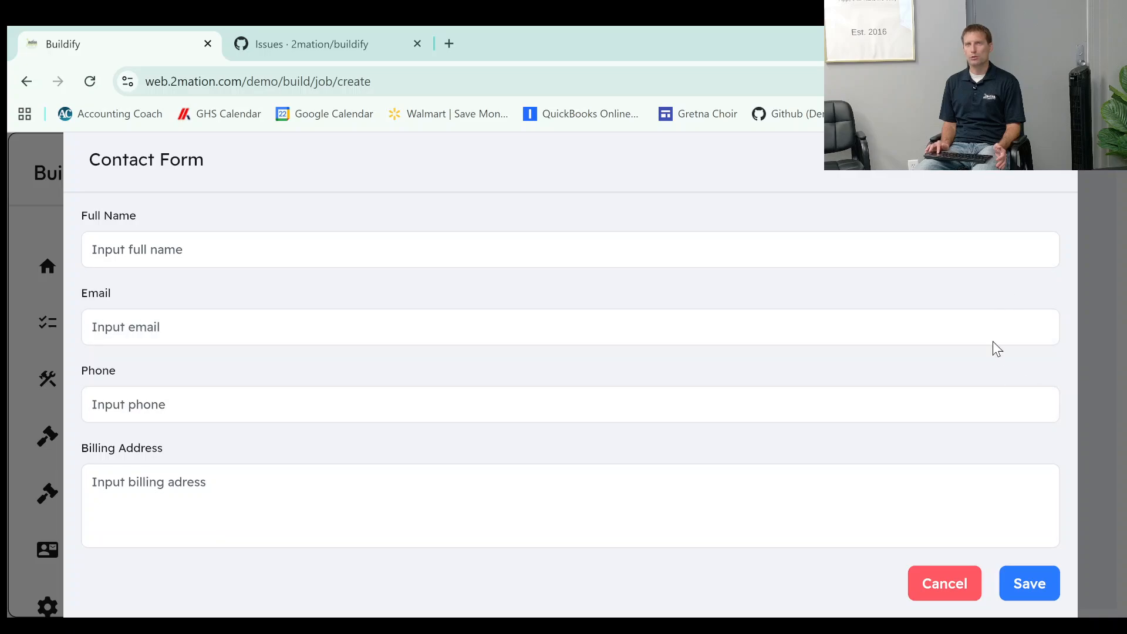
{"action": "left_click", "coordinate": [1108, 364]}
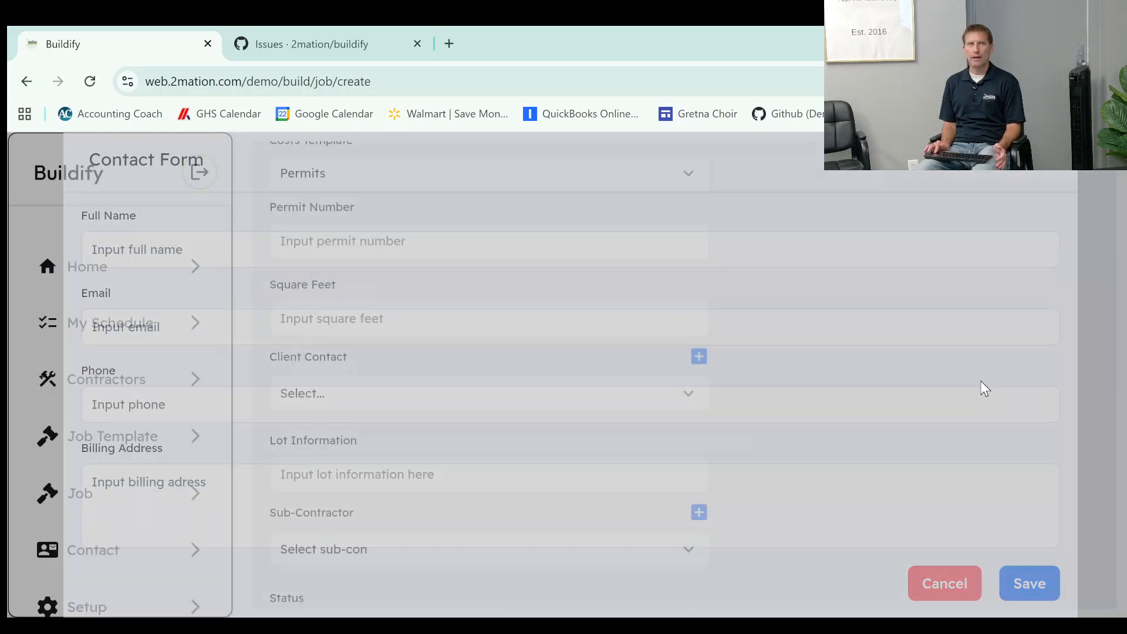
Assign the existing contact whose surname matches the job title as the client contact.
{"action": "left_click", "coordinate": [343, 407]}
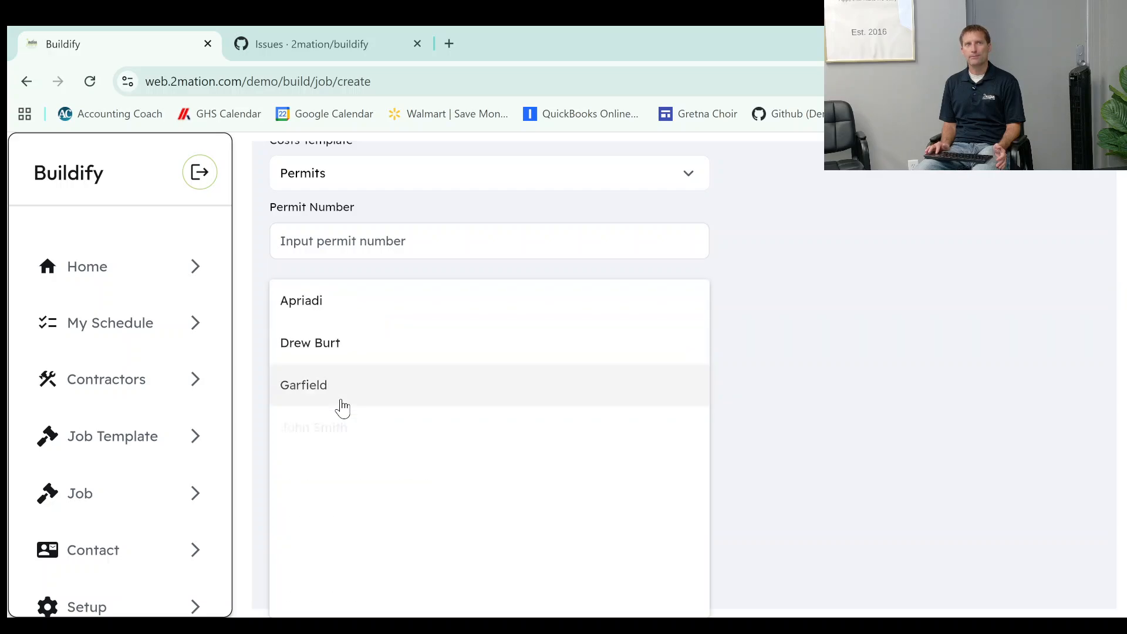
{"action": "left_click", "coordinate": [310, 465]}
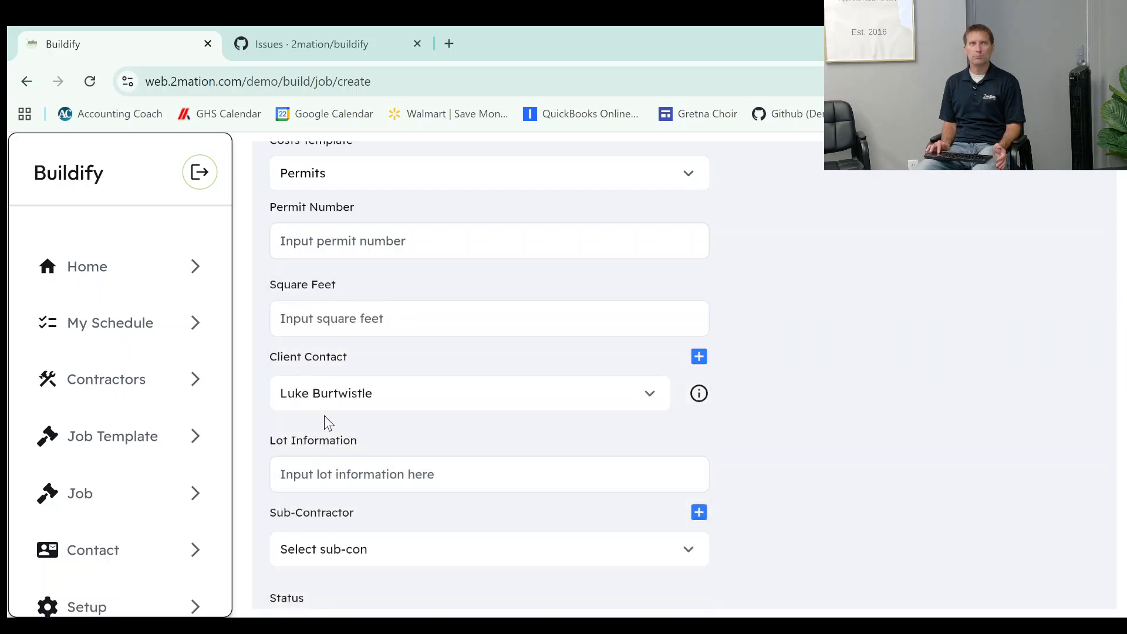
Look over the lot information field and the available sub-contractors for the job.
{"action": "left_click", "coordinate": [354, 464]}
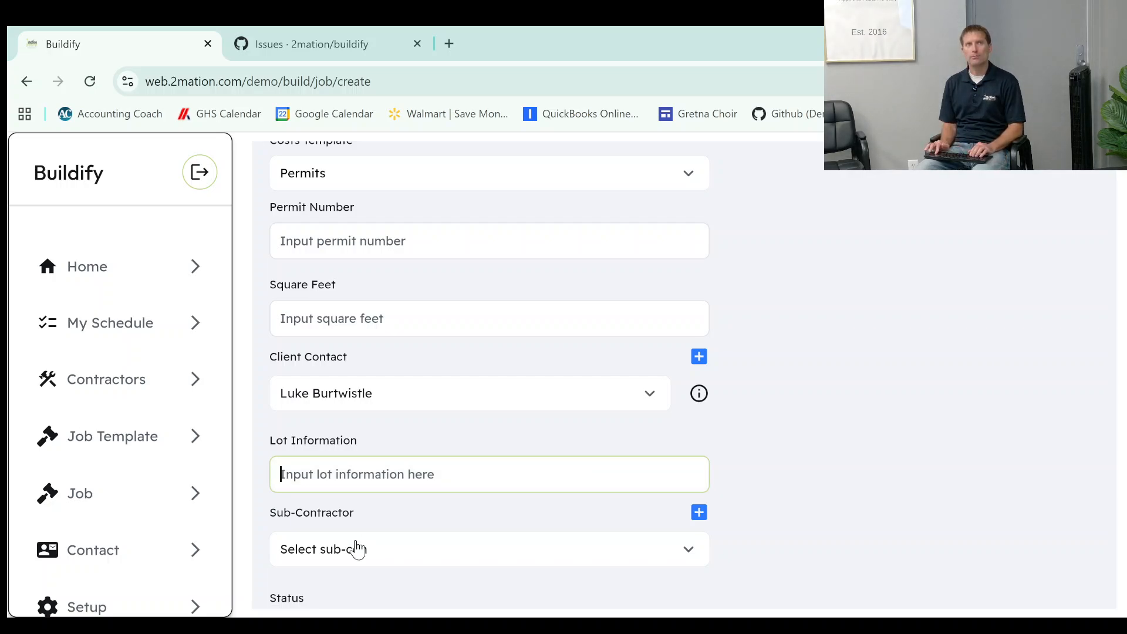
{"action": "left_click", "coordinate": [311, 554]}
{"action": "left_click", "coordinate": [739, 460]}
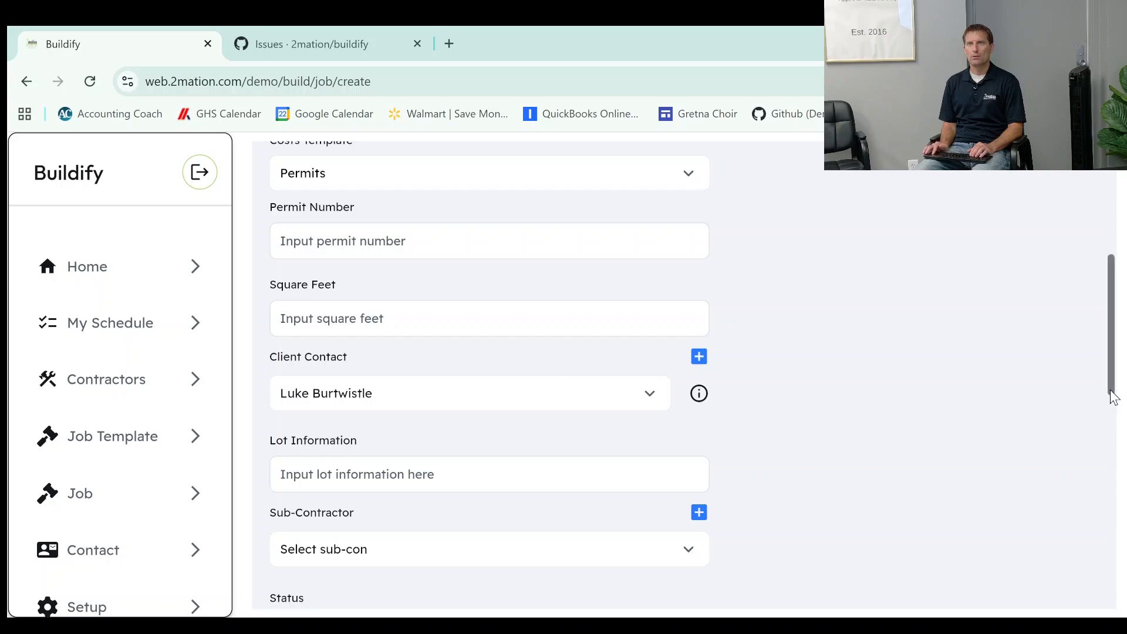
{"action": "scroll", "coordinate": [1113, 396], "scroll_direction": "down", "scroll_amount": 1}
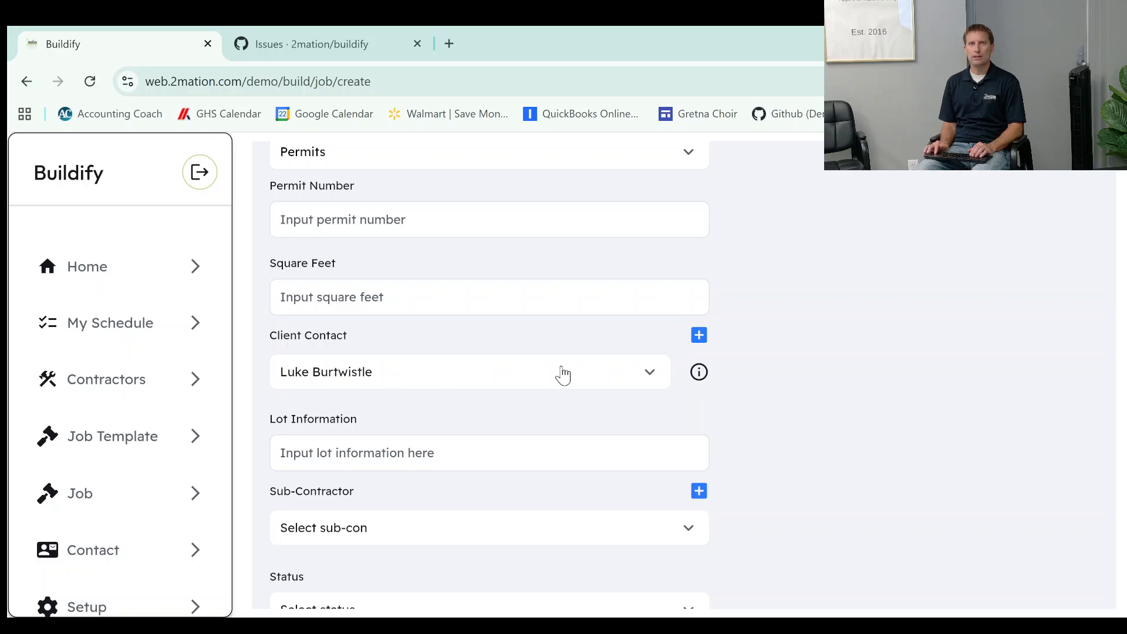
Review the selected client contact's details and the list of sub-contractors available for the job.
{"action": "left_click", "coordinate": [700, 373]}
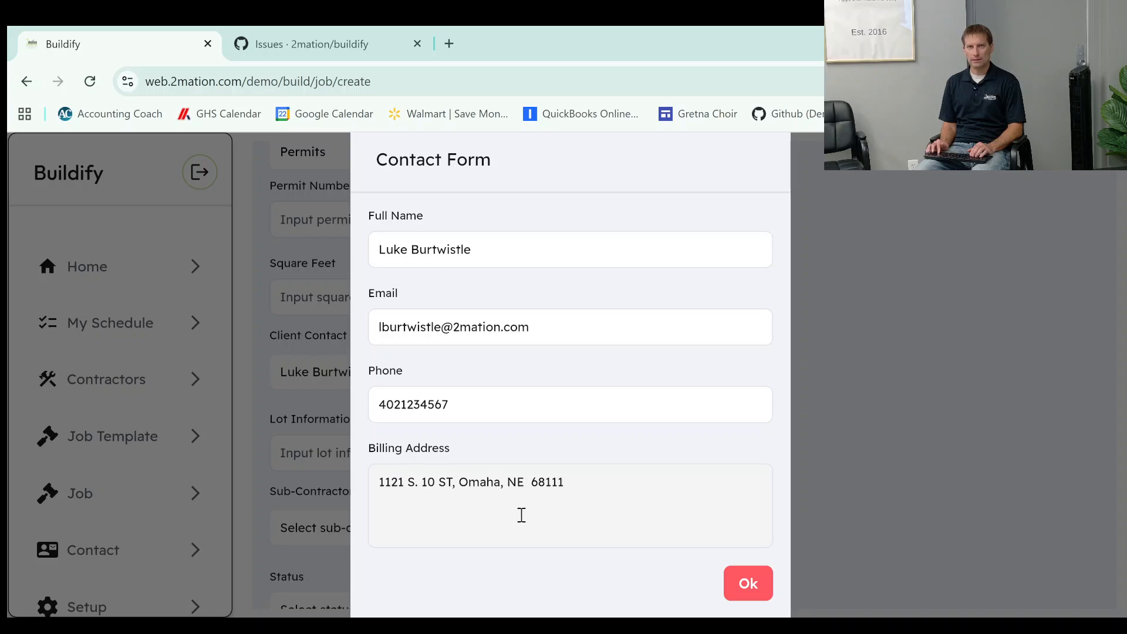
{"action": "left_click", "coordinate": [756, 580]}
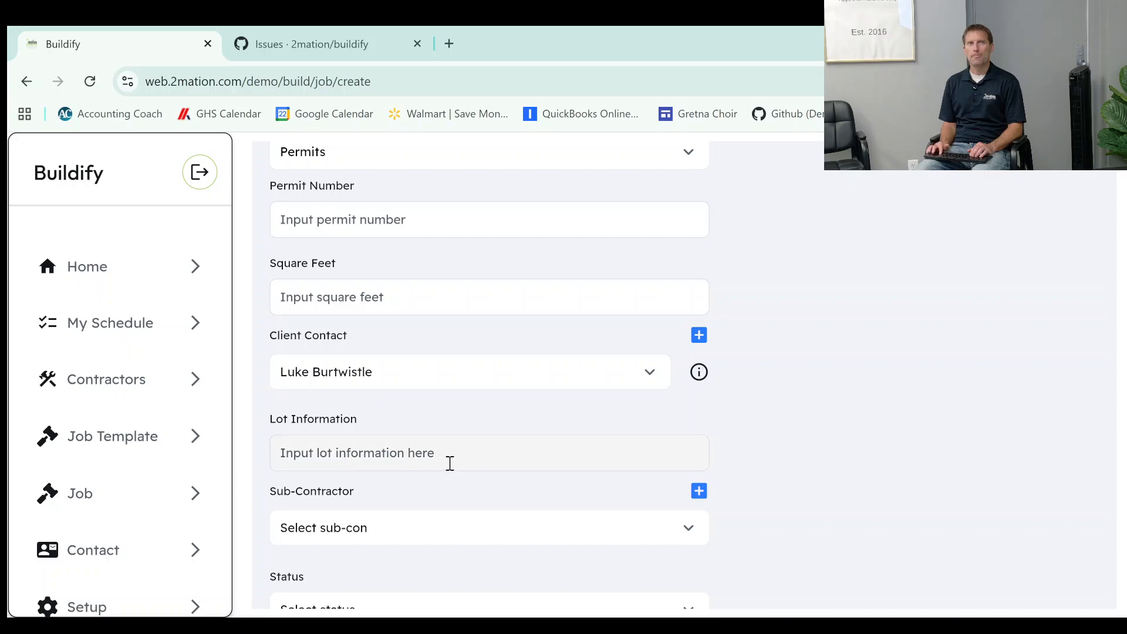
{"action": "left_click", "coordinate": [554, 537]}
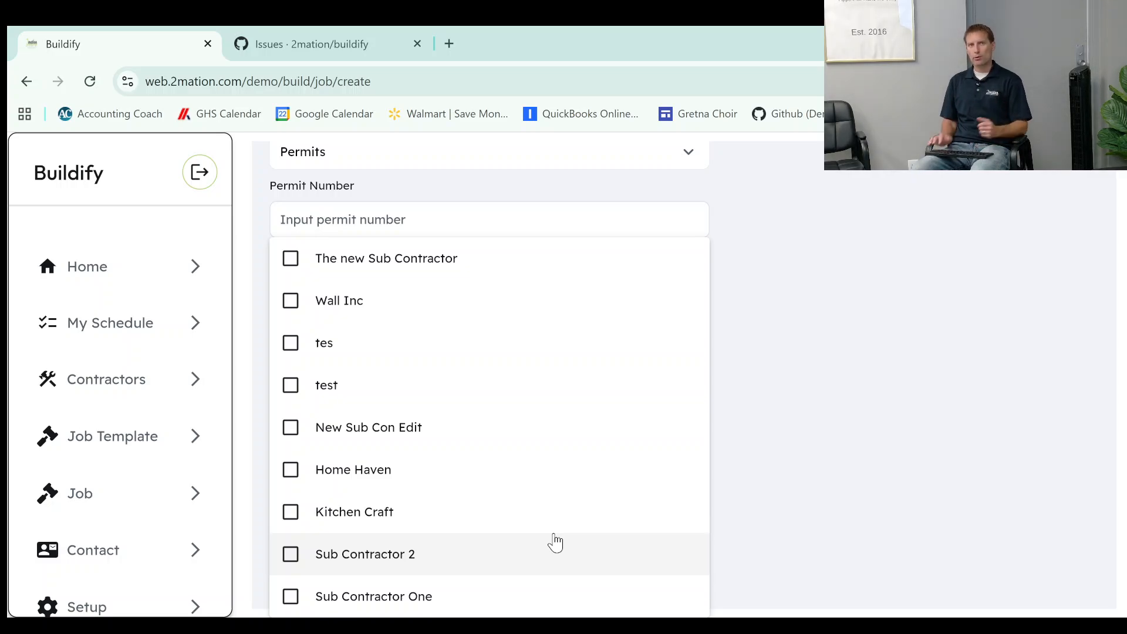
{"action": "left_click", "coordinate": [735, 503]}
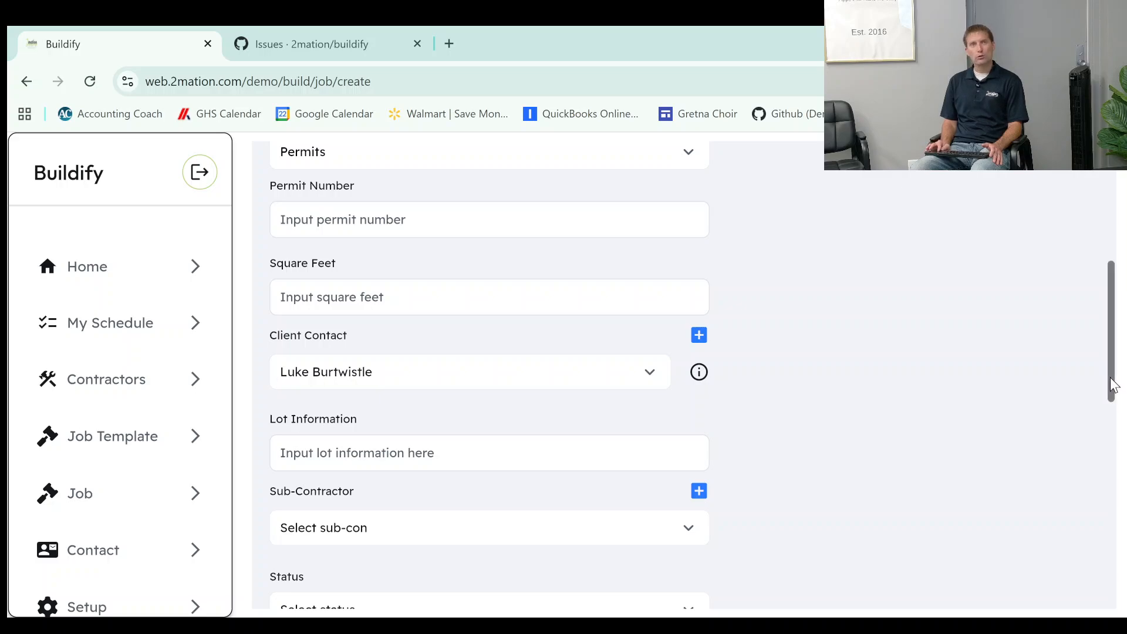
Set the job's status to Active.
{"action": "left_click_drag", "start_coordinate": [1114, 385], "coordinate": [1111, 446]}
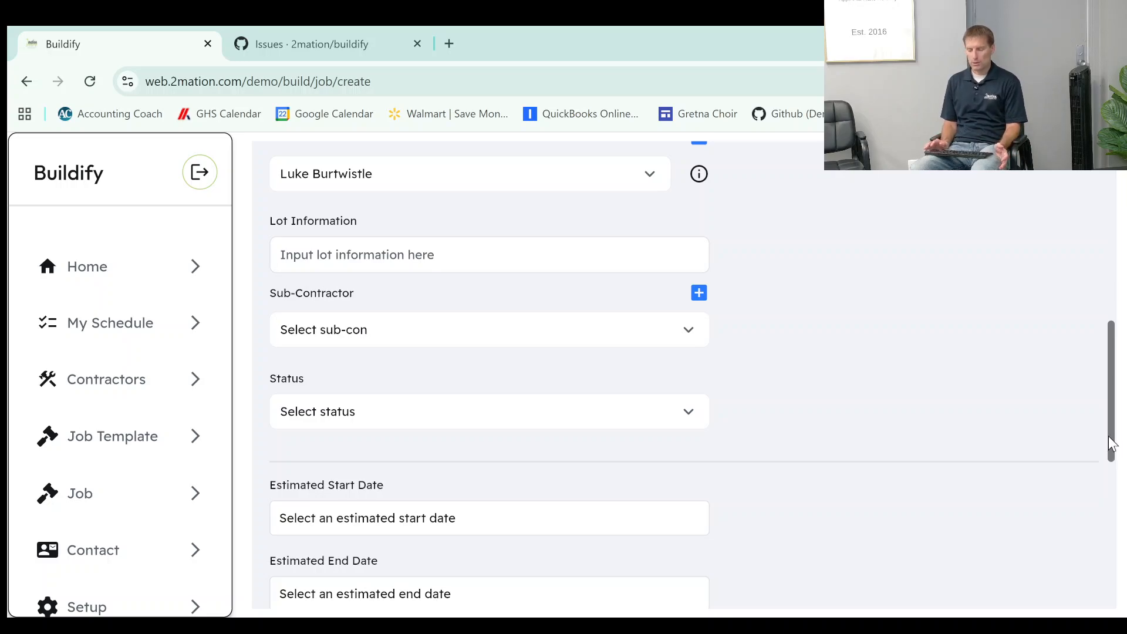
{"action": "left_click_drag", "start_coordinate": [1111, 444], "coordinate": [1106, 478]}
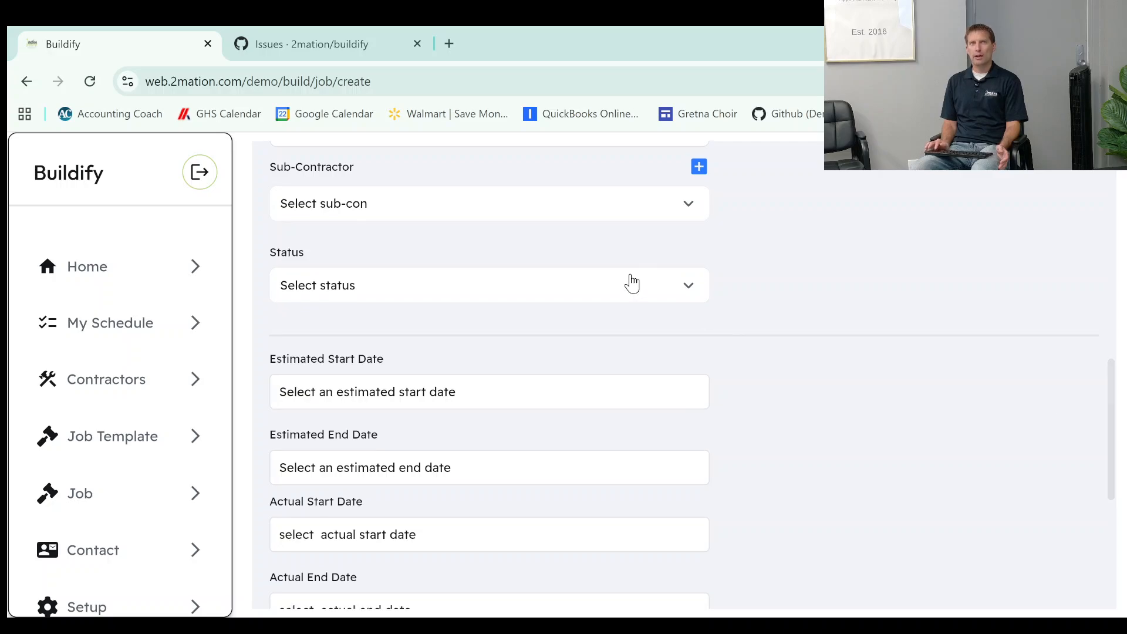
{"action": "left_click", "coordinate": [595, 289]}
{"action": "left_click", "coordinate": [467, 335]}
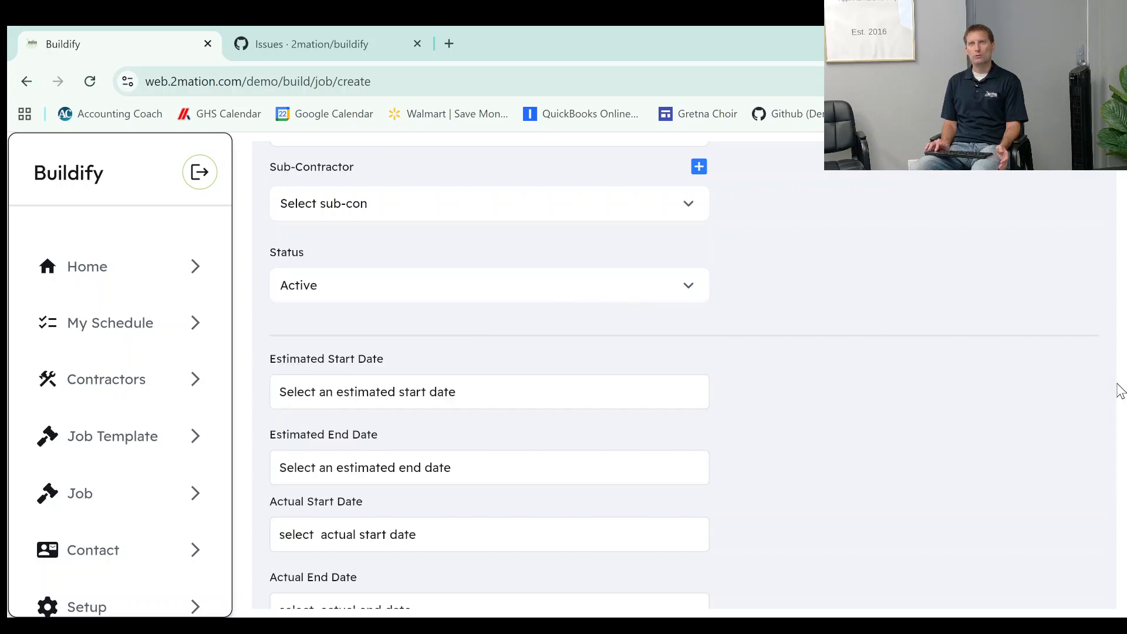
Enter the project manager's full name for the job.
{"action": "left_click_drag", "start_coordinate": [1111, 399], "coordinate": [1093, 443]}
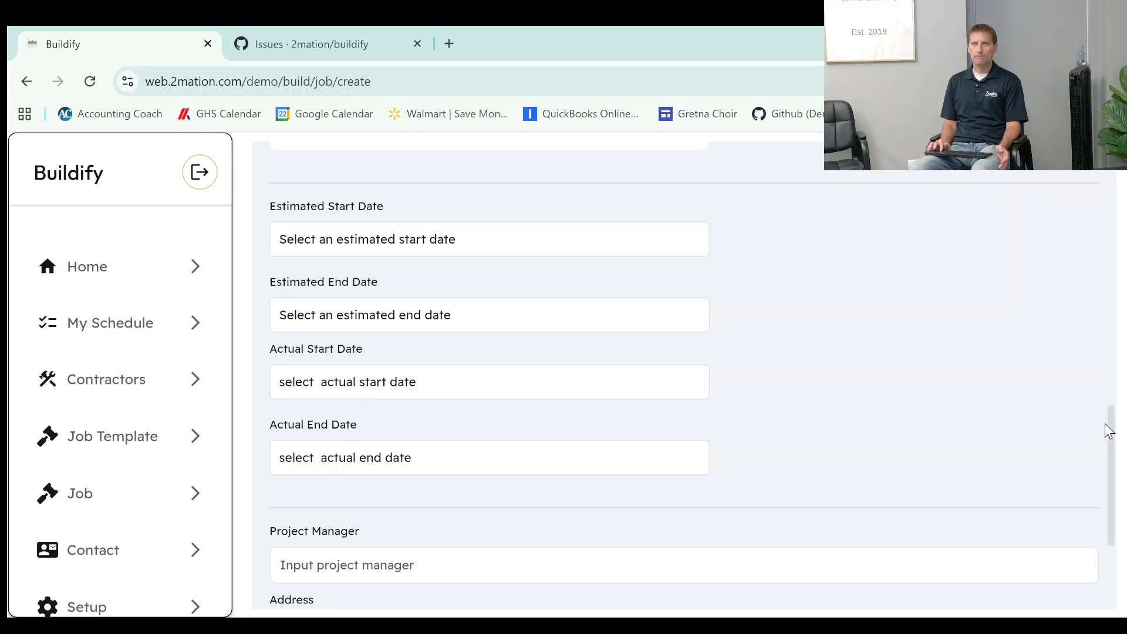
{"action": "left_click_drag", "start_coordinate": [1112, 431], "coordinate": [1099, 470]}
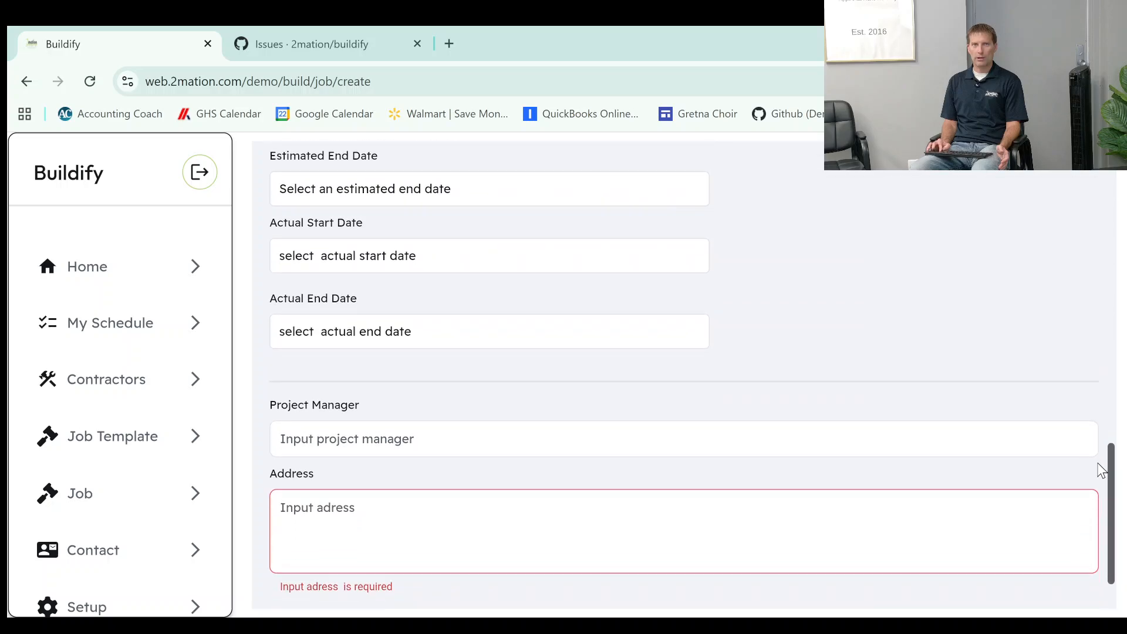
{"action": "left_click", "coordinate": [550, 449]}
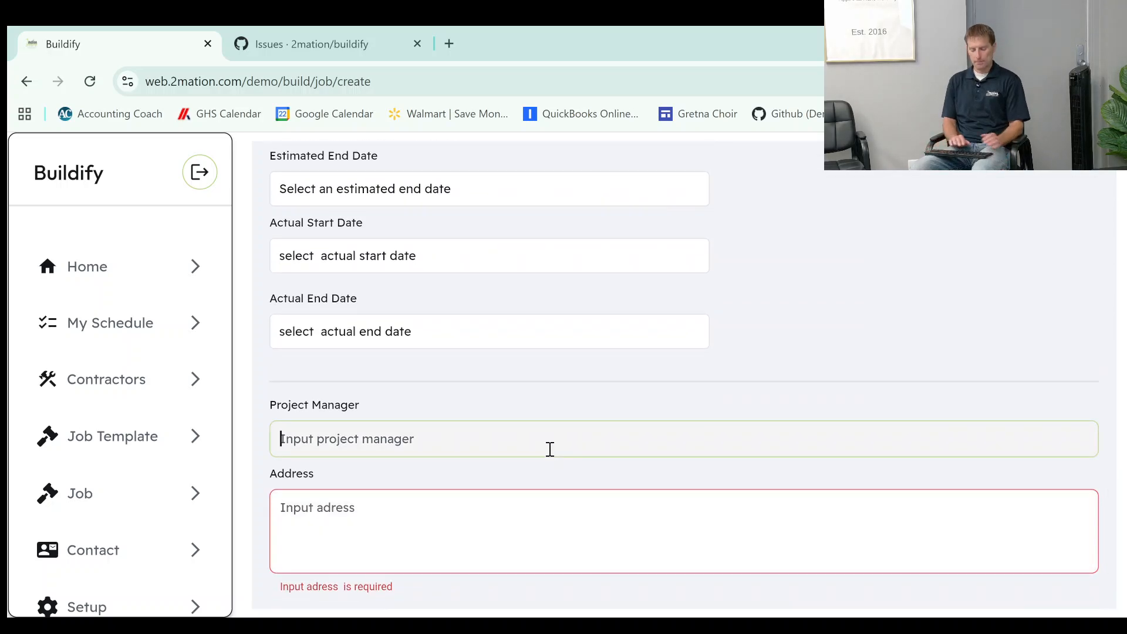
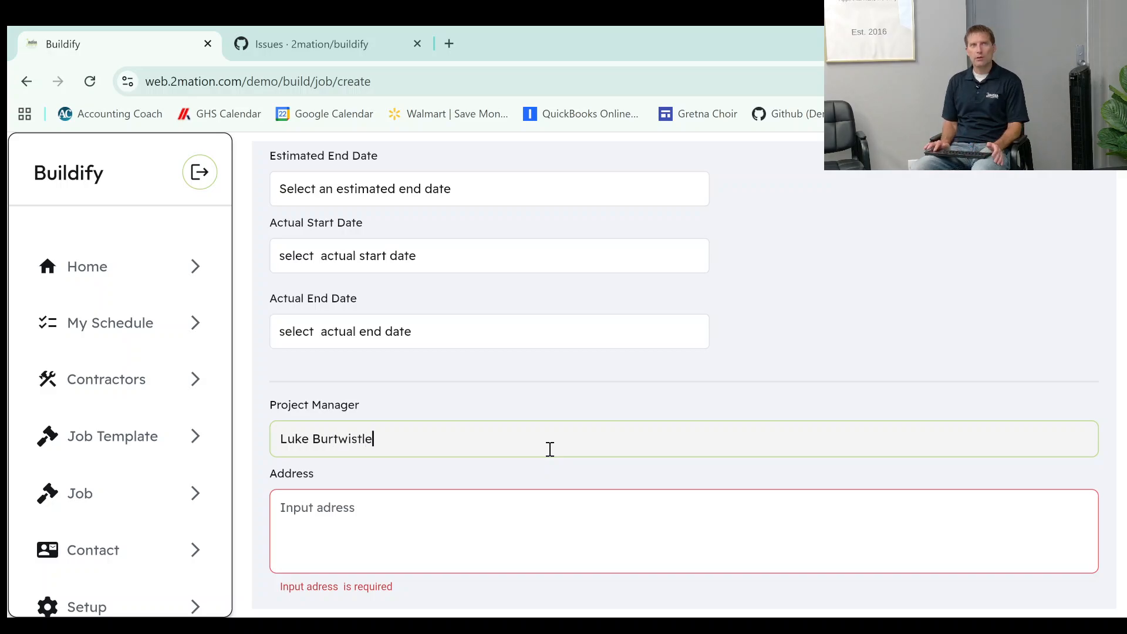
Enter the job's street address with city and state on a second line, and save the new job.
{"action": "left_click", "coordinate": [496, 514]}
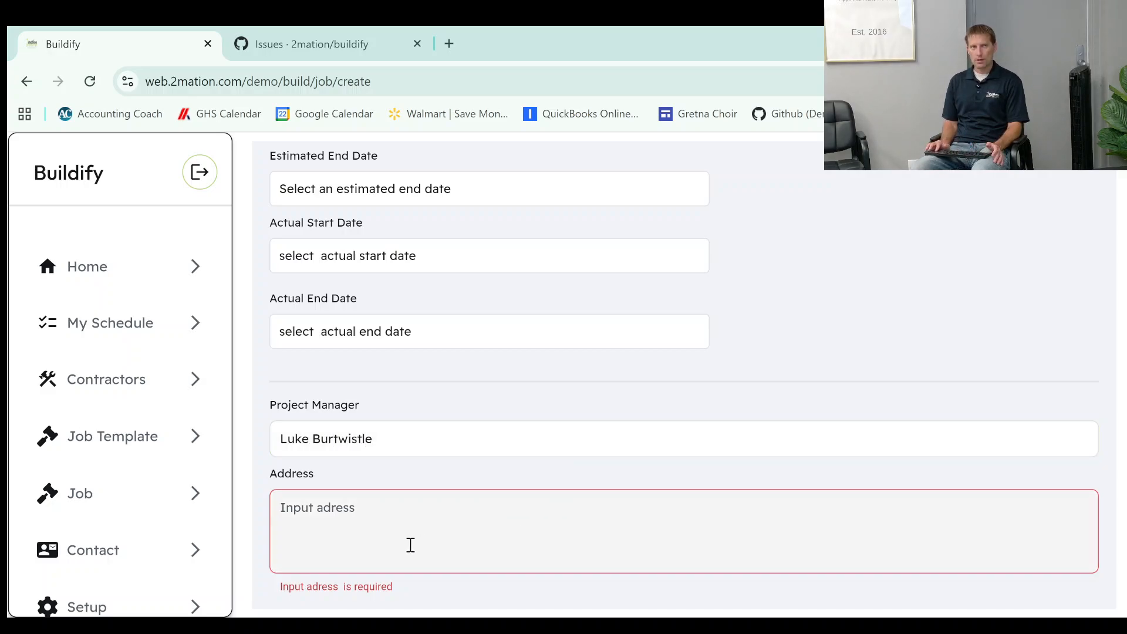
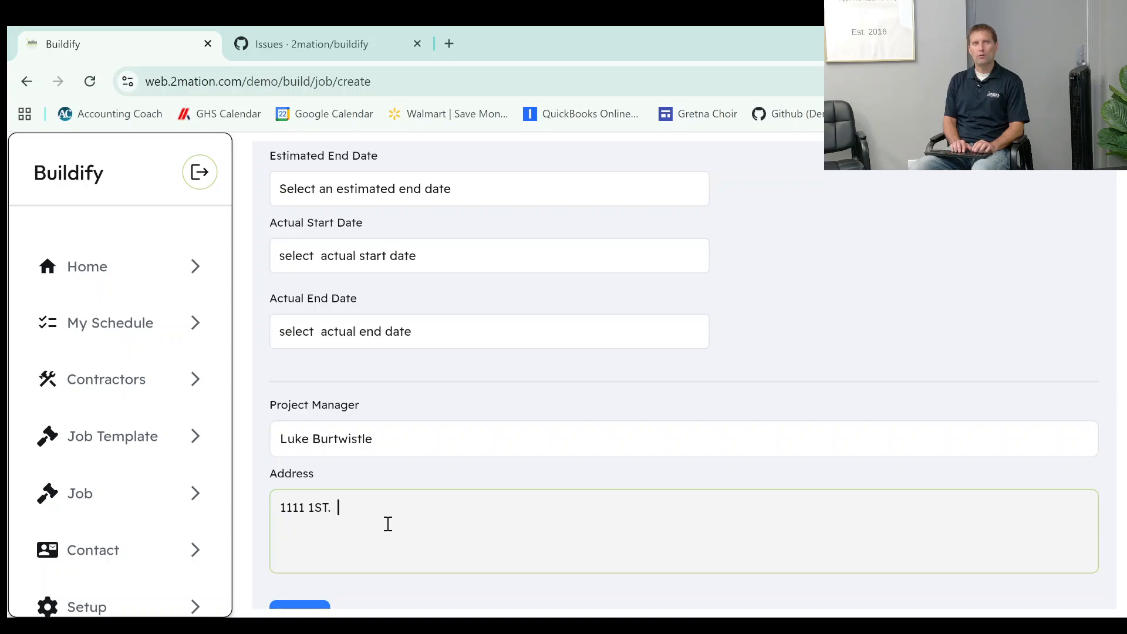
{"action": "key", "text": "Return"}
{"action": "type", "text": "Omaha"}
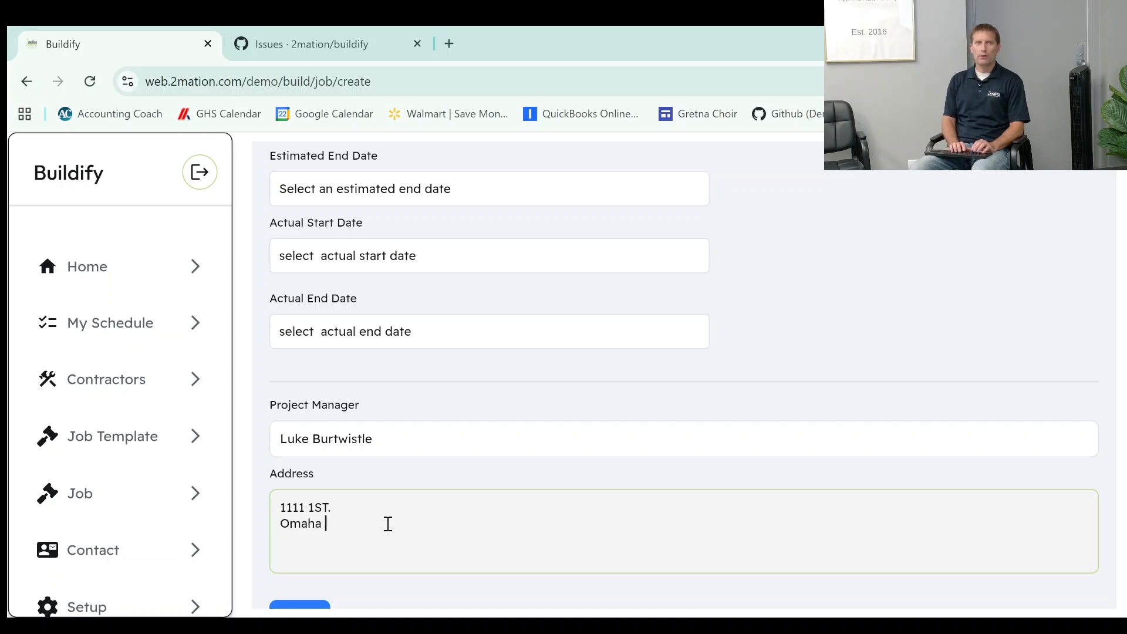
{"action": "key", "text": "BackSpace"}
{"action": "type", "text": ", NE"}
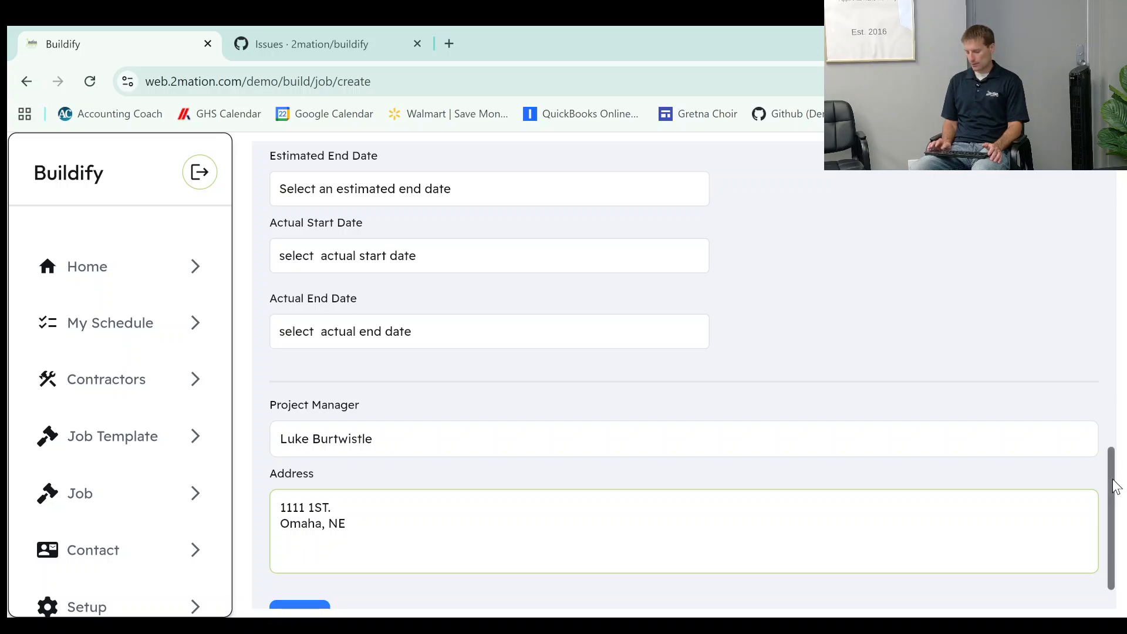
{"action": "left_click_drag", "start_coordinate": [1115, 486], "coordinate": [1114, 502]}
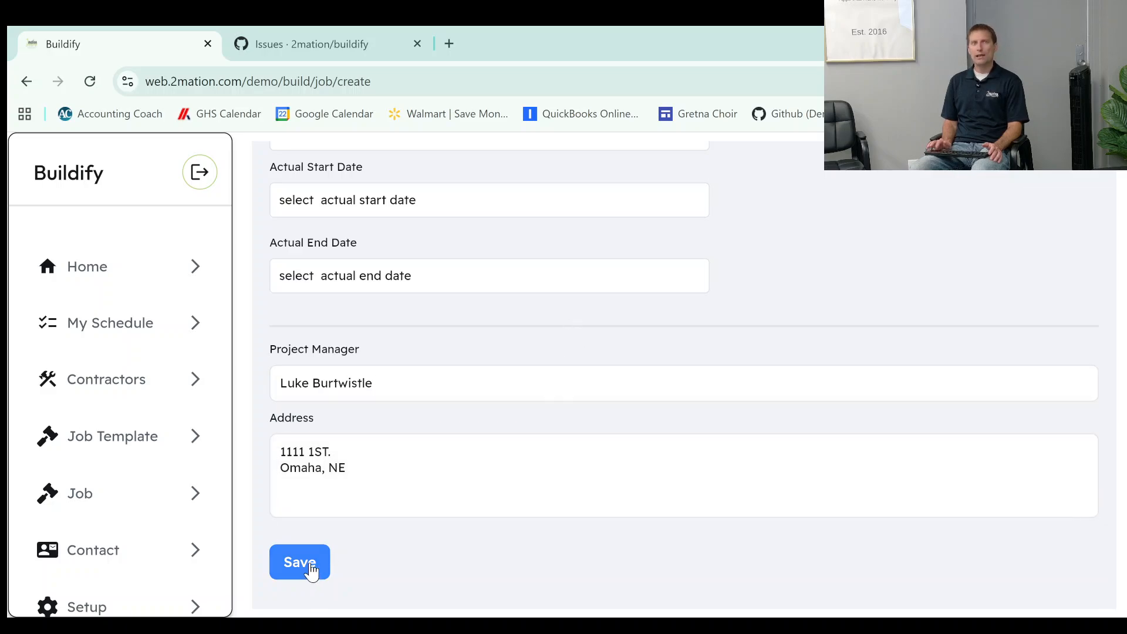
{"action": "left_click", "coordinate": [312, 570]}
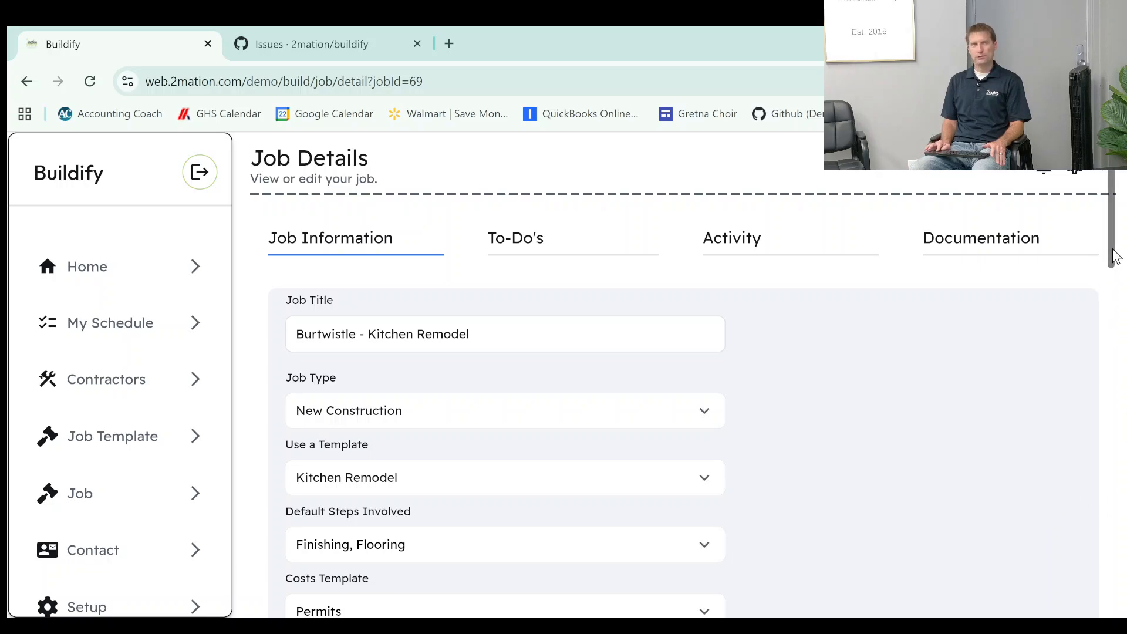
Show the saved job's to-dos and start a new to-do for it.
{"action": "left_click_drag", "start_coordinate": [1115, 256], "coordinate": [1094, 249]}
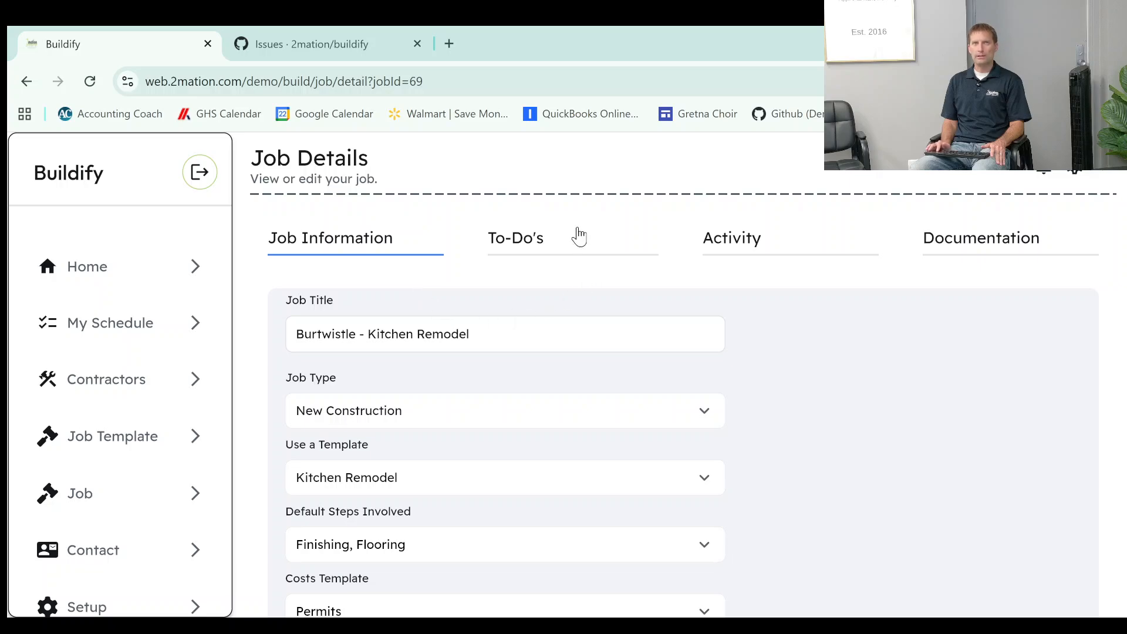
{"action": "left_click", "coordinate": [506, 247]}
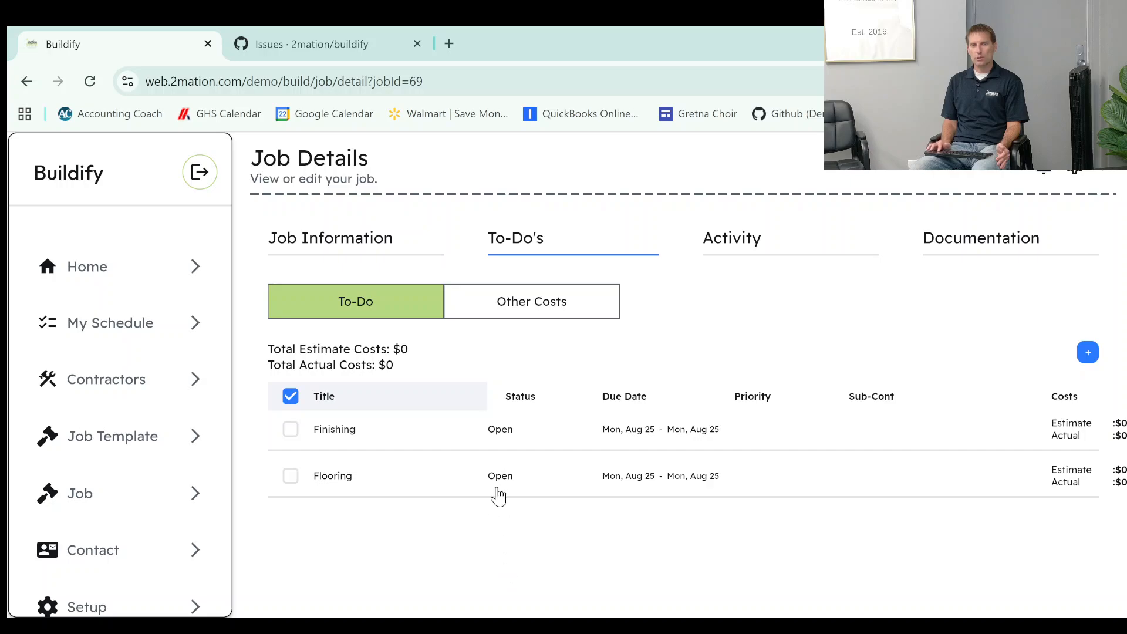
{"action": "left_click", "coordinate": [1086, 352]}
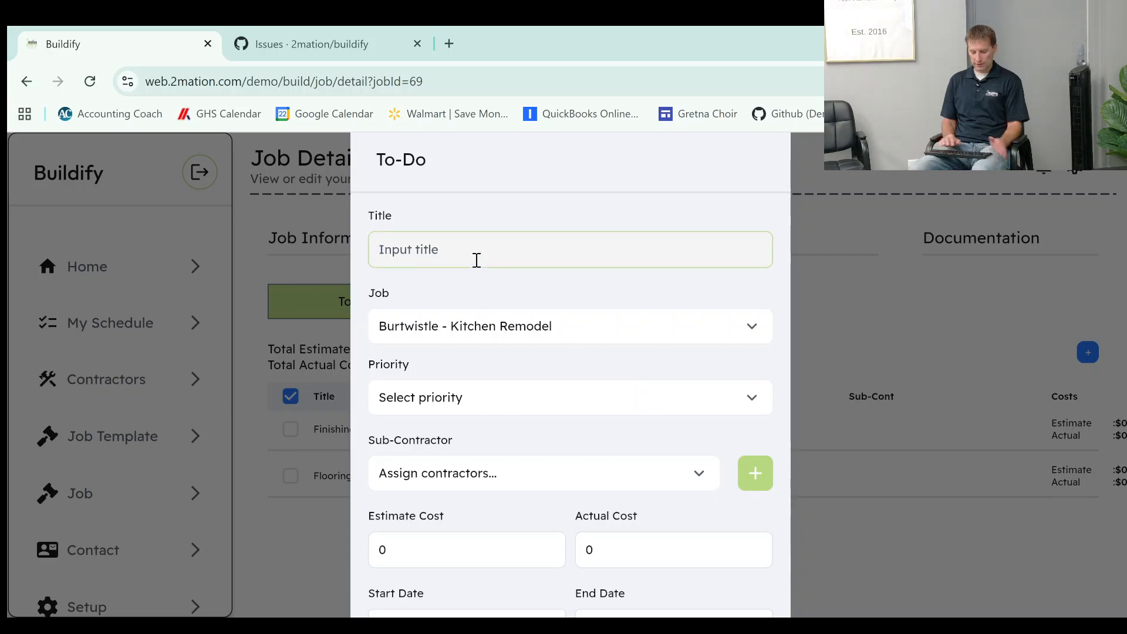
{"action": "type", "text": "Qu"}
{"action": "key", "text": "BackSpace"}
{"action": "key", "text": "BackSpace"}
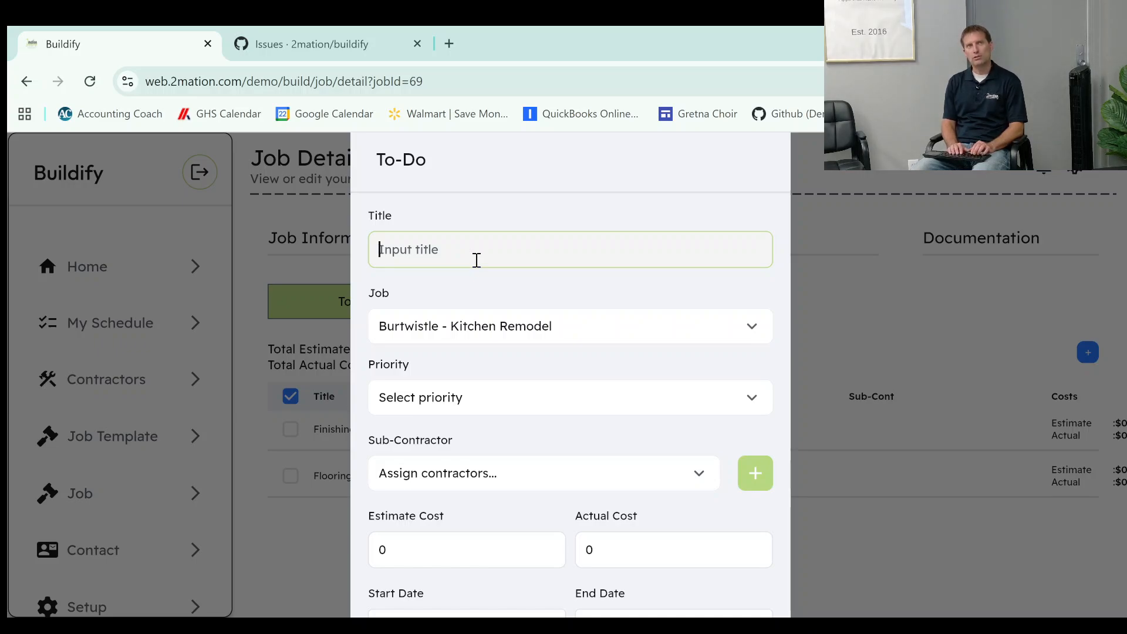
{"action": "type", "text": "I"}
{"action": "key", "text": "BackSpace"}
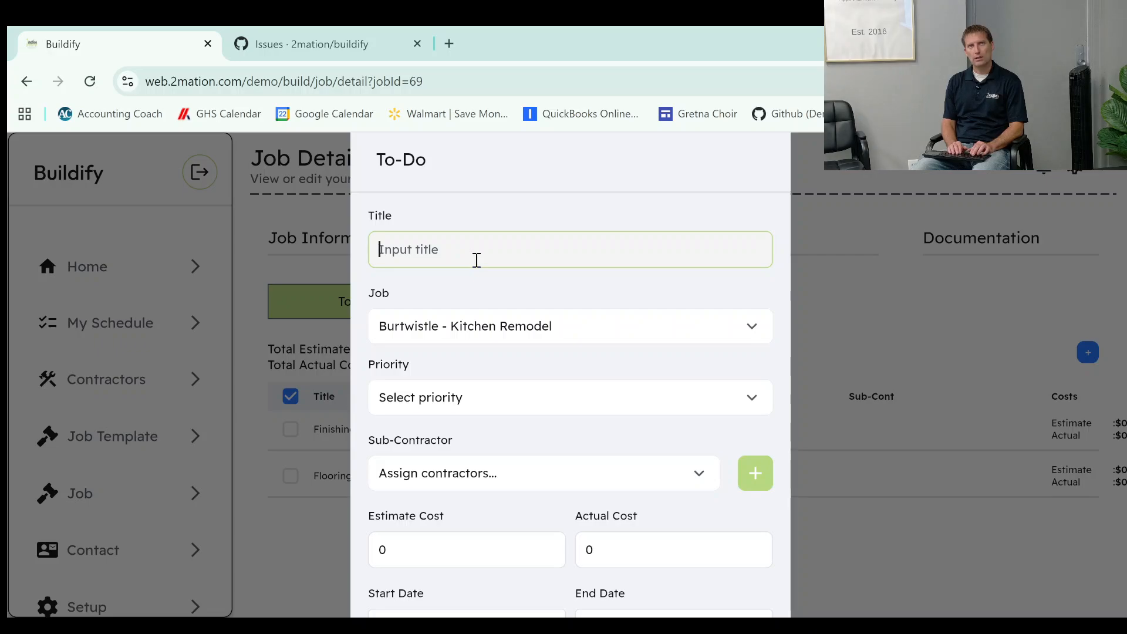
{"action": "type", "text": "Ki"}
{"action": "key", "text": "BackSpace"}
{"action": "key", "text": "BackSpace"}
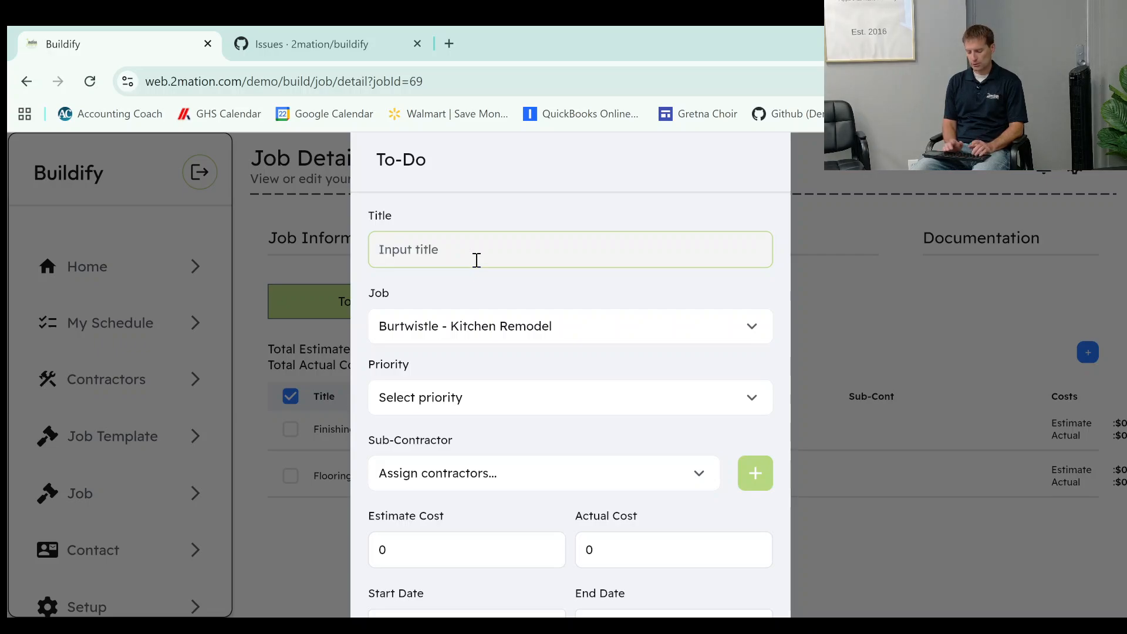
{"action": "type", "text": "Sink"}
{"action": "key", "text": "BackSpace"}
{"action": "key", "text": "BackSpace"}
{"action": "key", "text": "BackSpace"}
{"action": "key", "text": "BackSpace"}
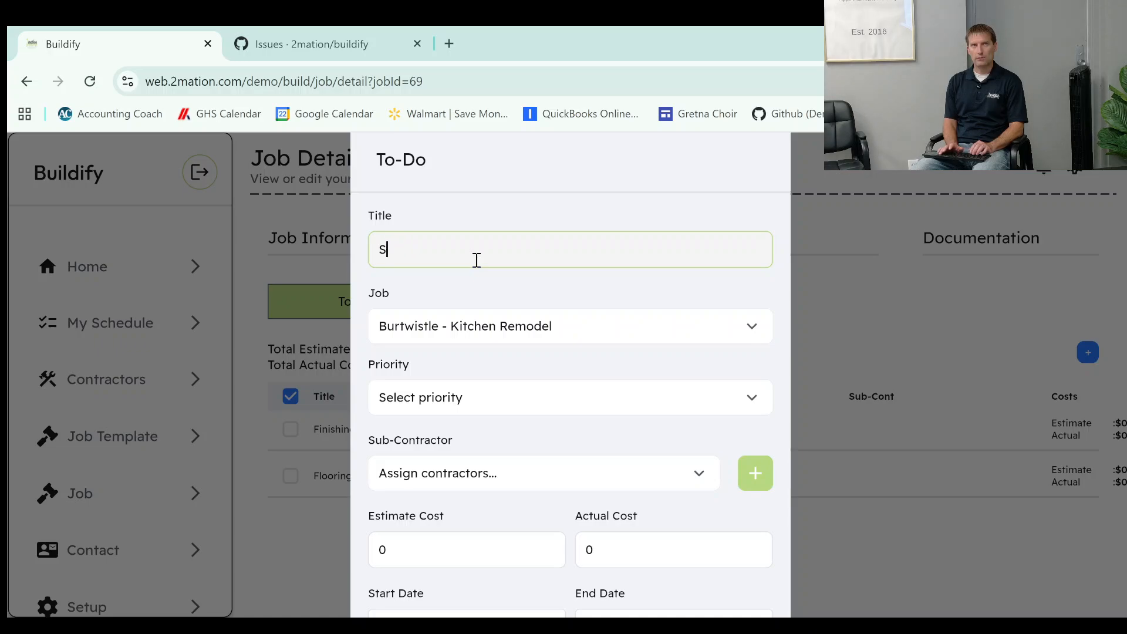
{"action": "type", "text": "T"}
{"action": "key", "text": "BackSpace"}
Title the new to-do Sink Removal and give it Medium priority.
{"action": "type", "text": "Sink"}
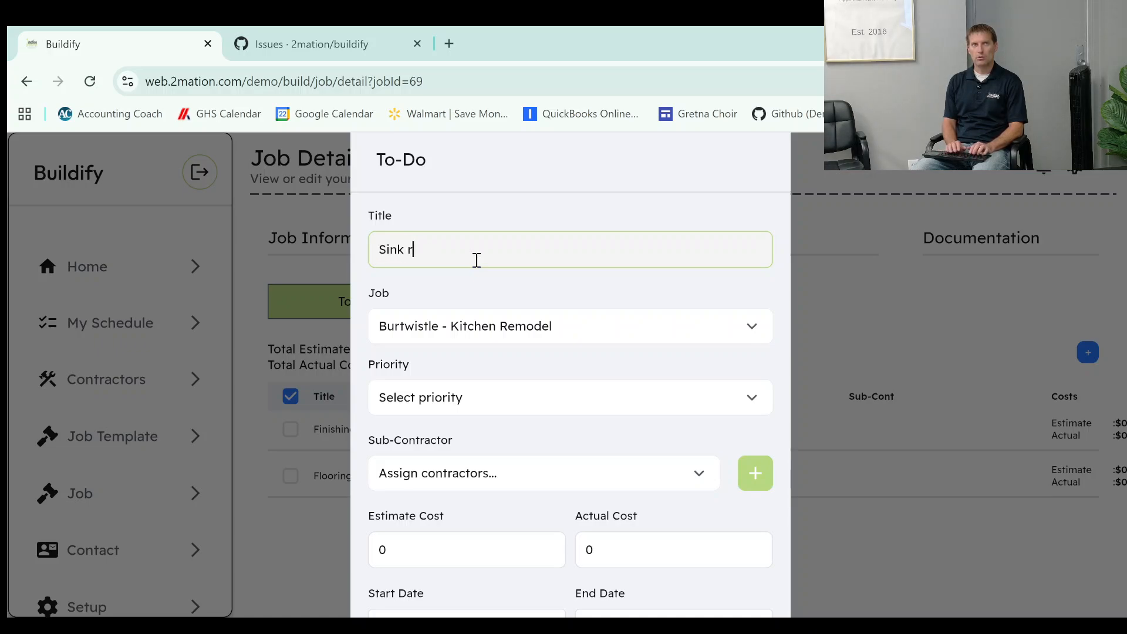
{"action": "type", "text": " Removal"}
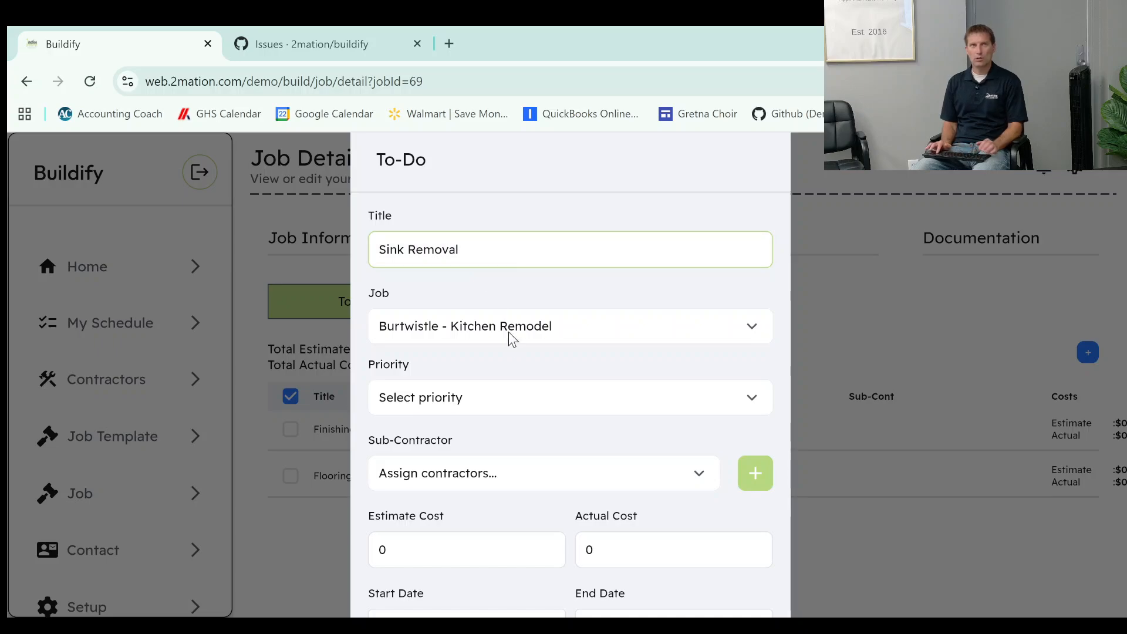
{"action": "left_click", "coordinate": [474, 413]}
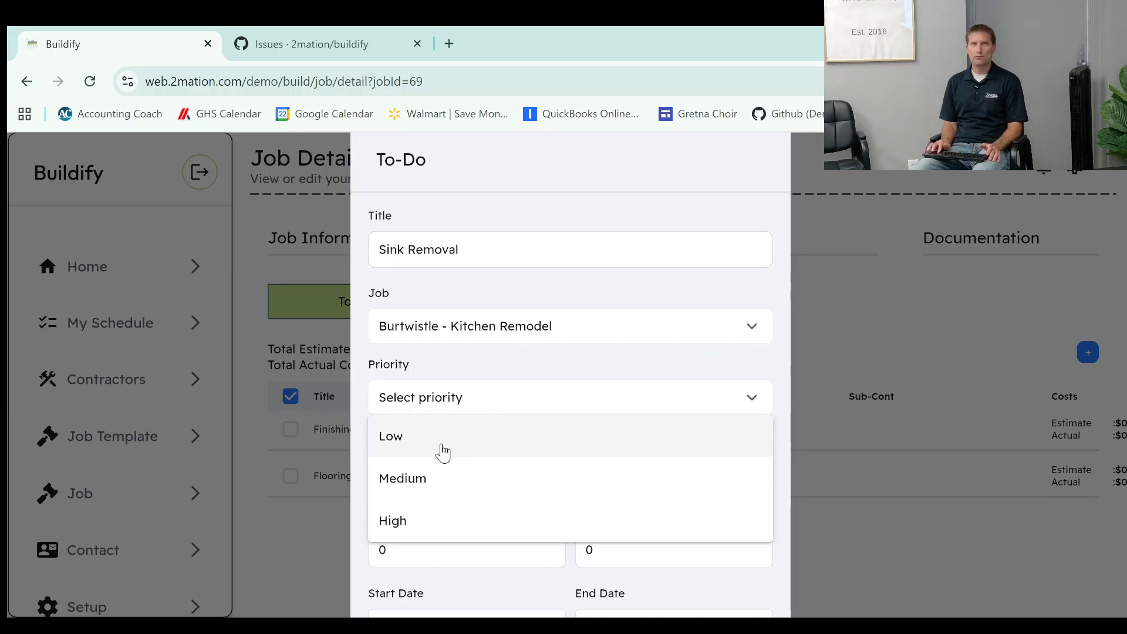
{"action": "left_click", "coordinate": [437, 481]}
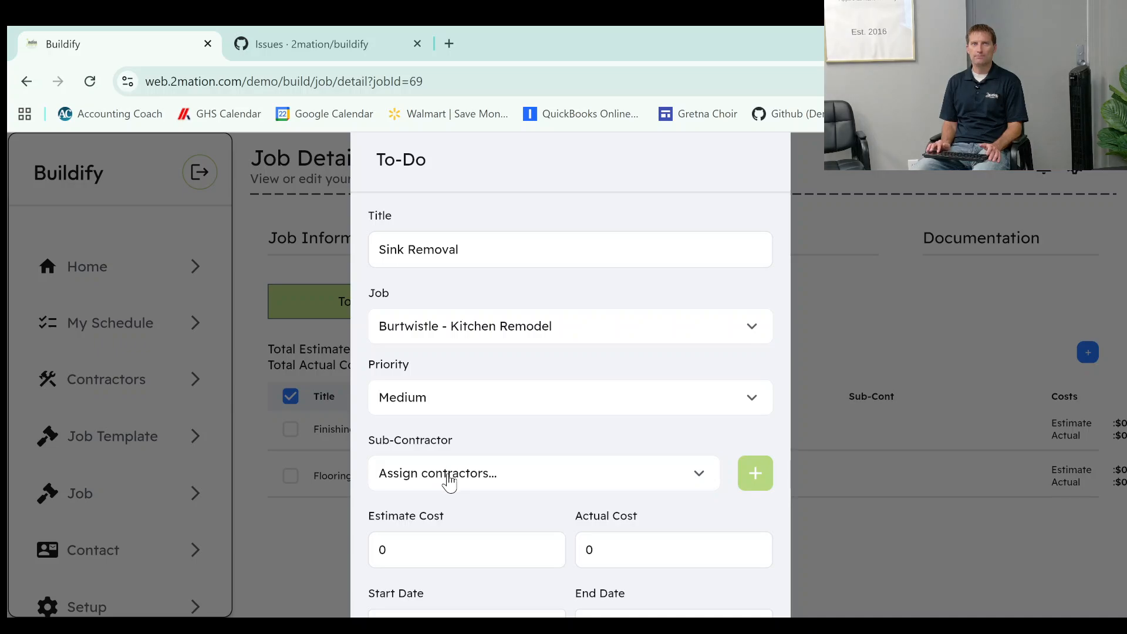
Assign Kitchen Craft as the sub-contractor for the Sink Removal to-do.
{"action": "left_click", "coordinate": [449, 480]}
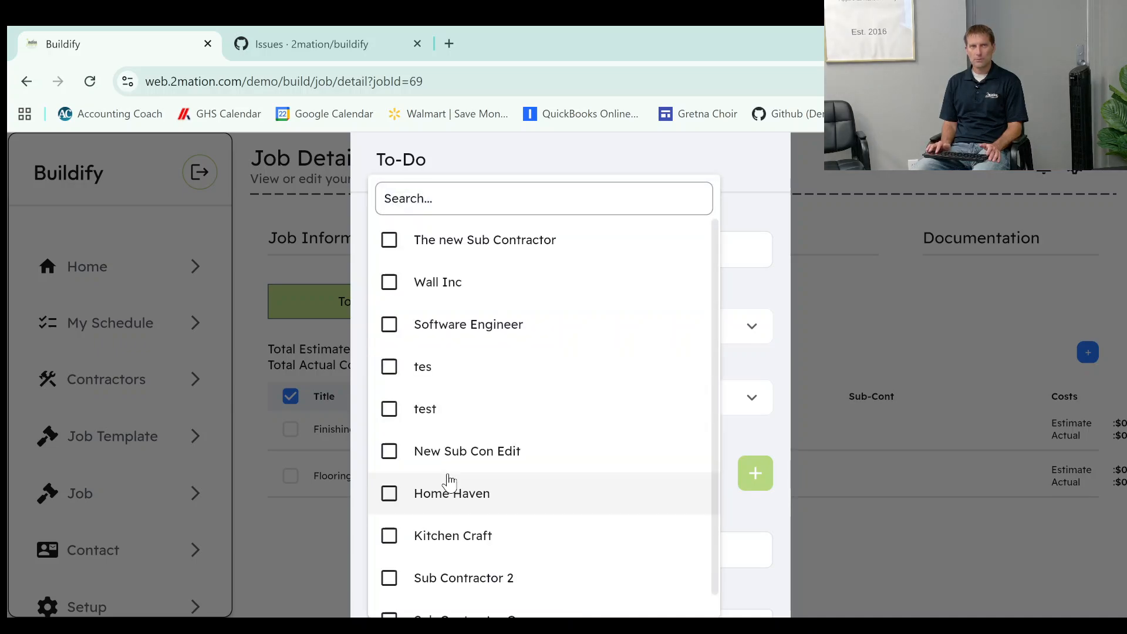
{"action": "left_click", "coordinate": [442, 537]}
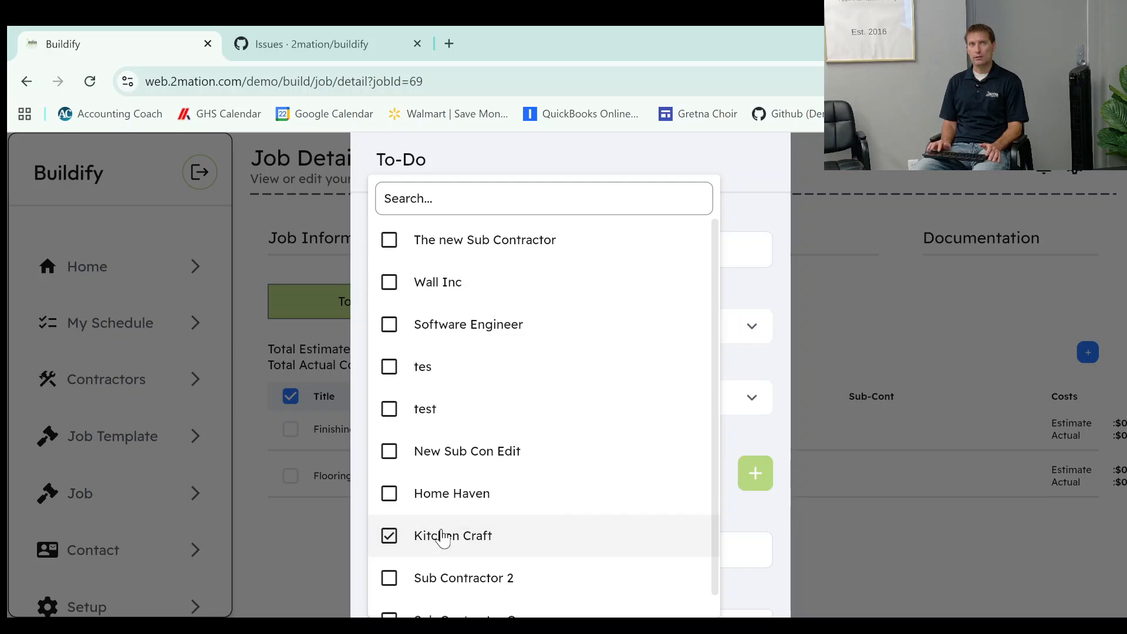
{"action": "left_click", "coordinate": [738, 438]}
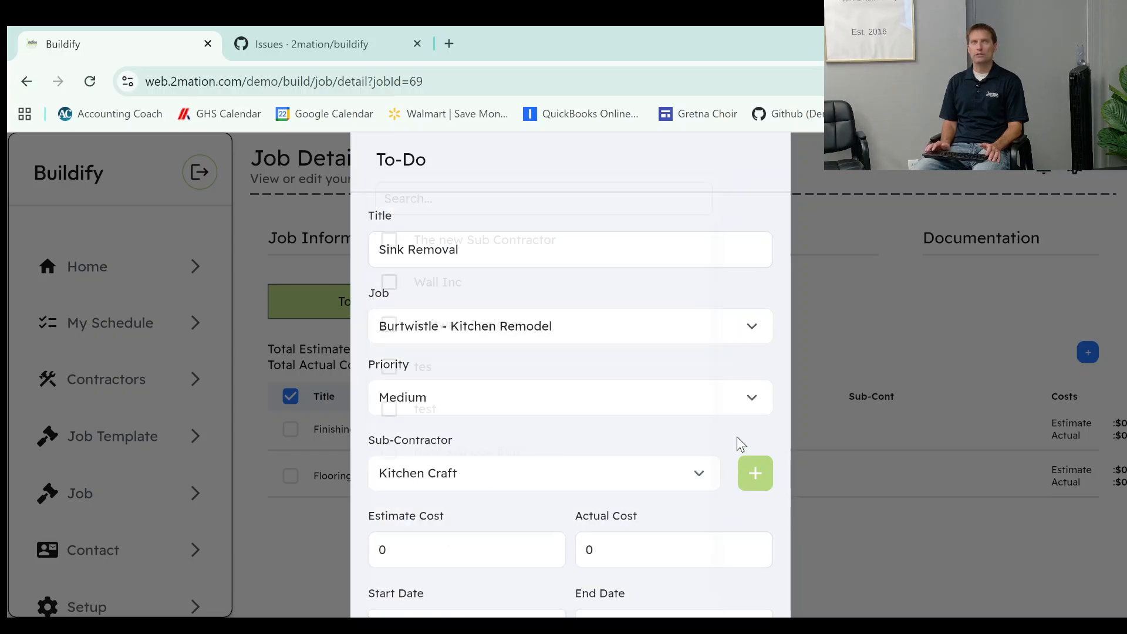
Set the estimate cost of the Sink Removal to-do to 50.
{"action": "left_click", "coordinate": [528, 558]}
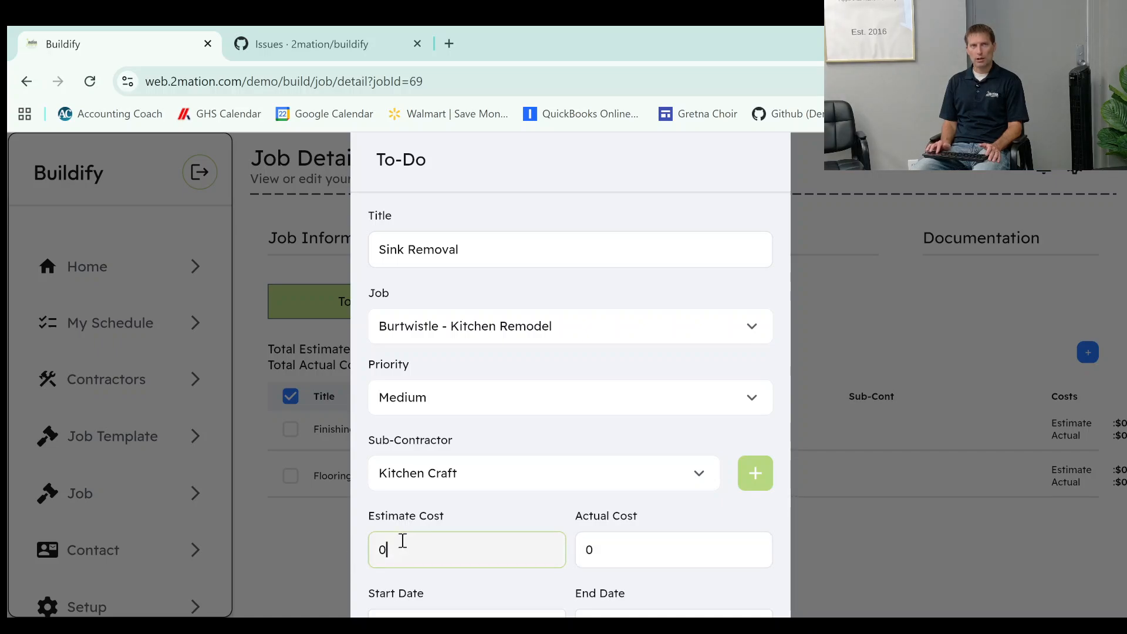
{"action": "key", "text": "BackSpace"}
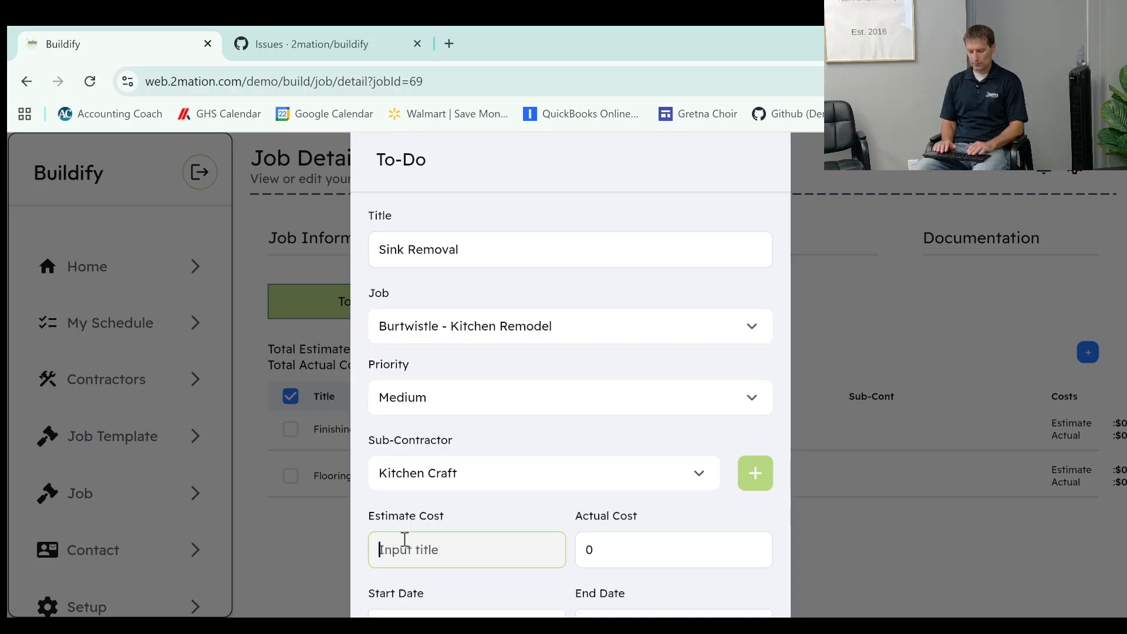
{"action": "type", "text": "50"}
{"action": "left_click", "coordinate": [587, 549]}
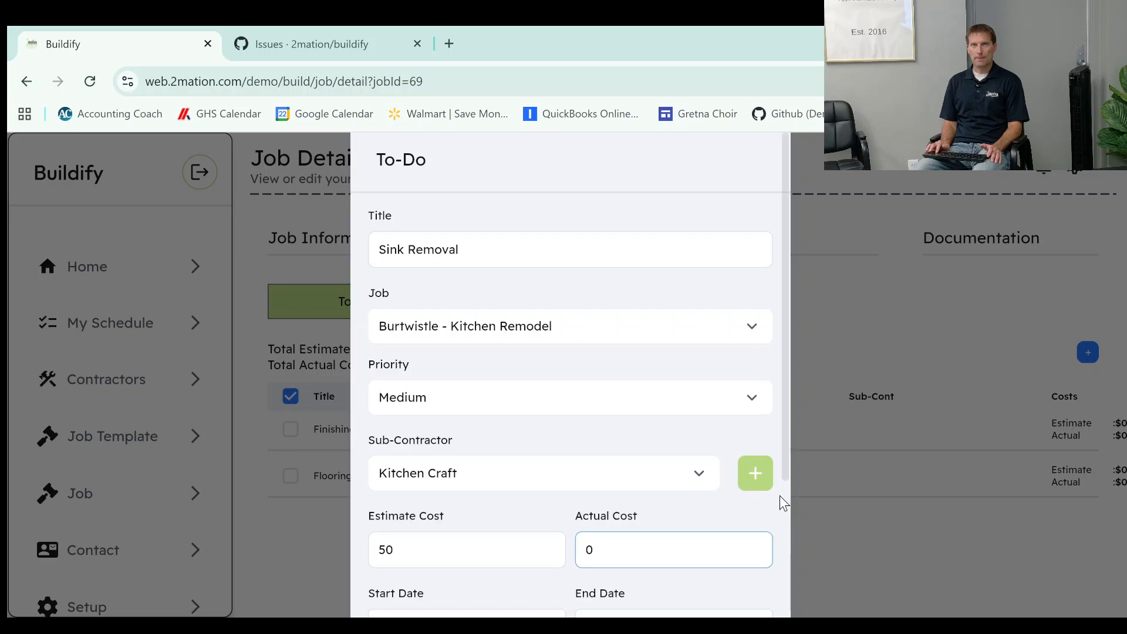
Set the start date of the Sink Removal to-do to Thursday, August 28.
{"action": "scroll", "coordinate": [784, 471], "scroll_direction": "down", "scroll_amount": 3}
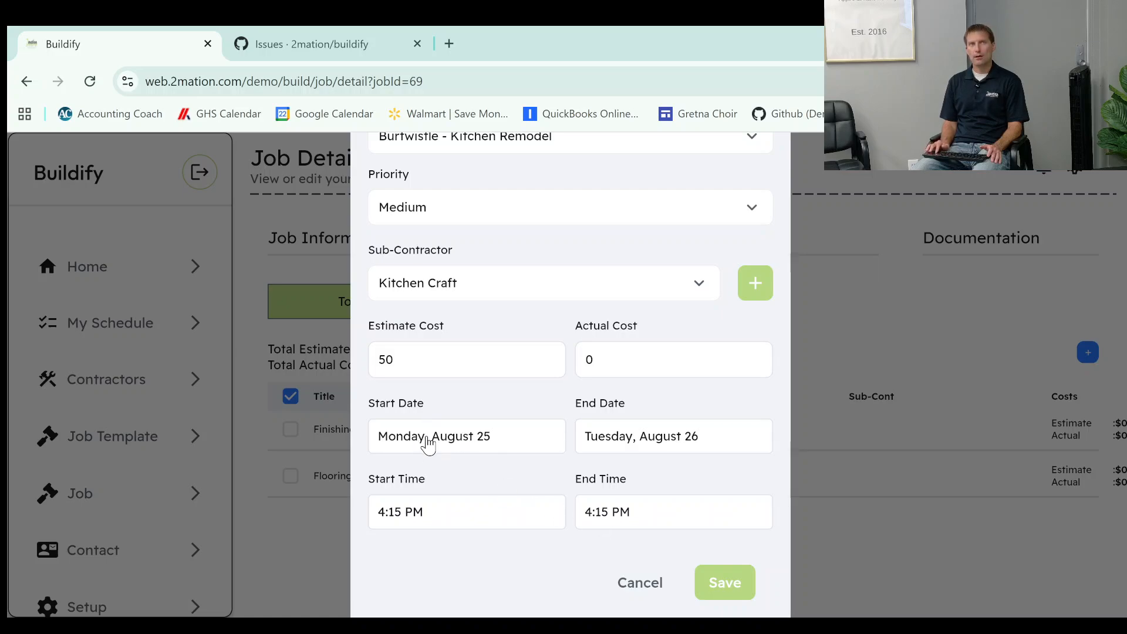
{"action": "left_click", "coordinate": [490, 439]}
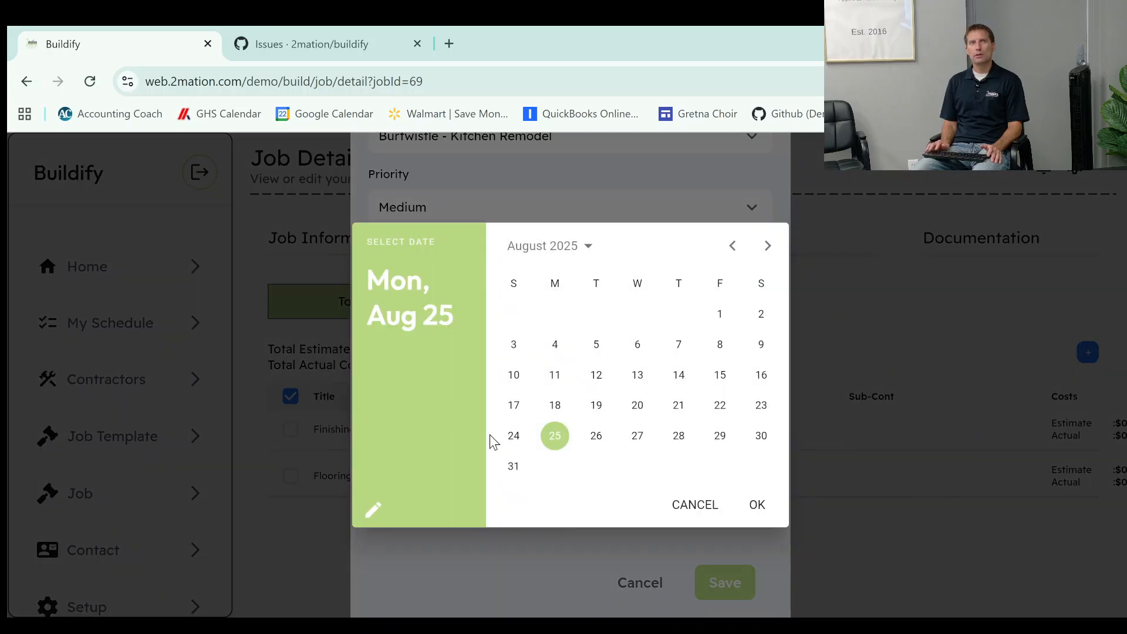
{"action": "left_click", "coordinate": [679, 435]}
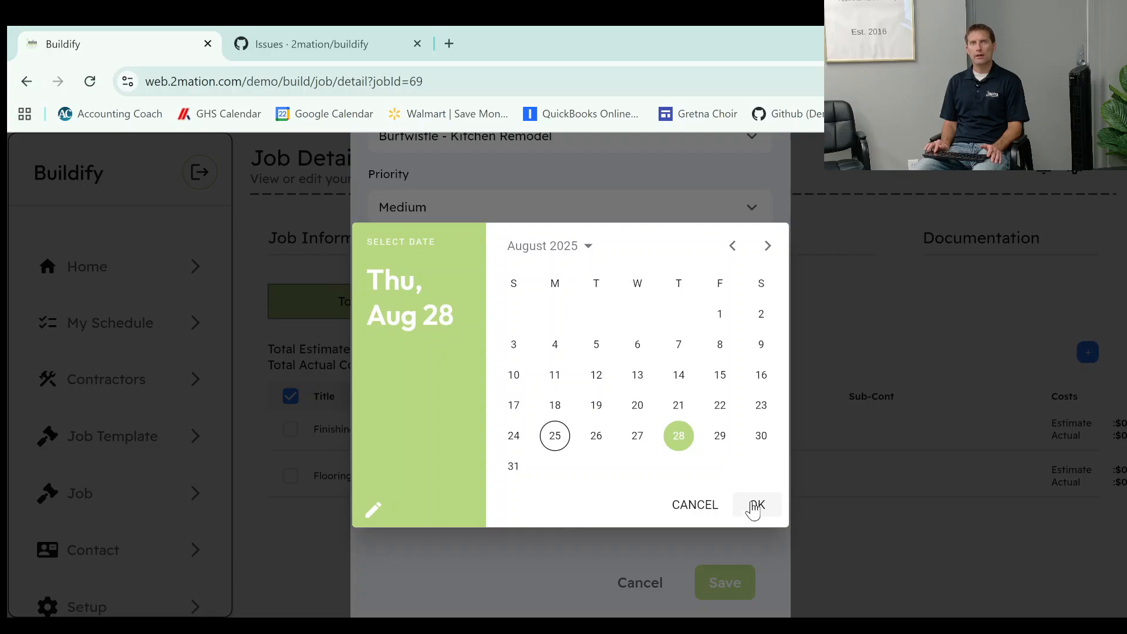
{"action": "left_click", "coordinate": [754, 506]}
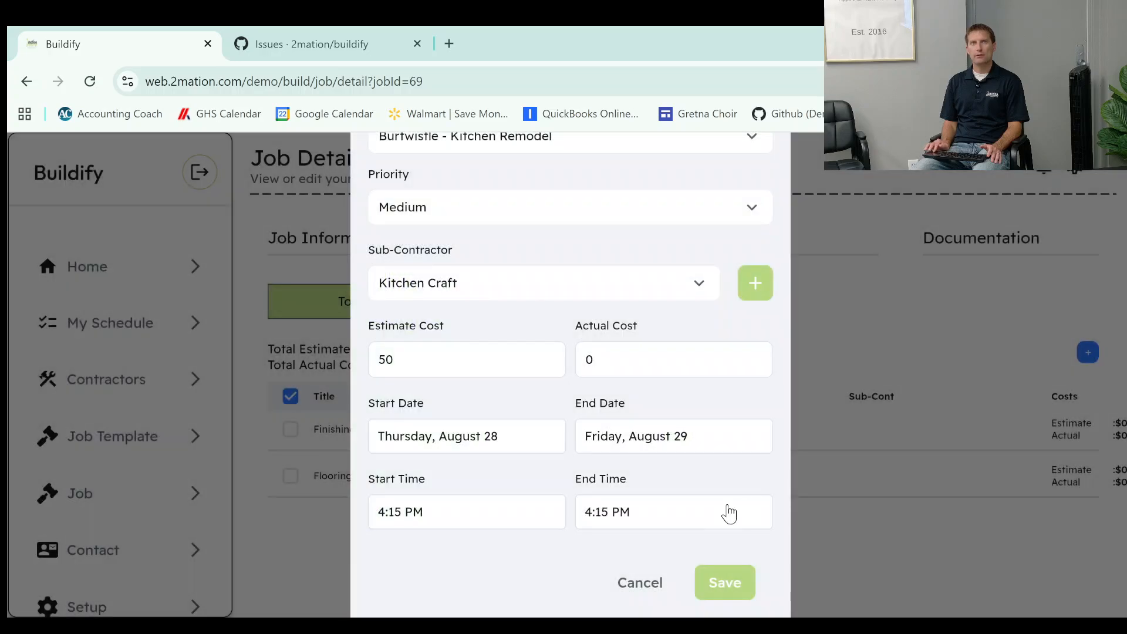
Set the to-do's start time to 8:00 AM and save the Sink Removal to-do.
{"action": "left_click", "coordinate": [457, 522]}
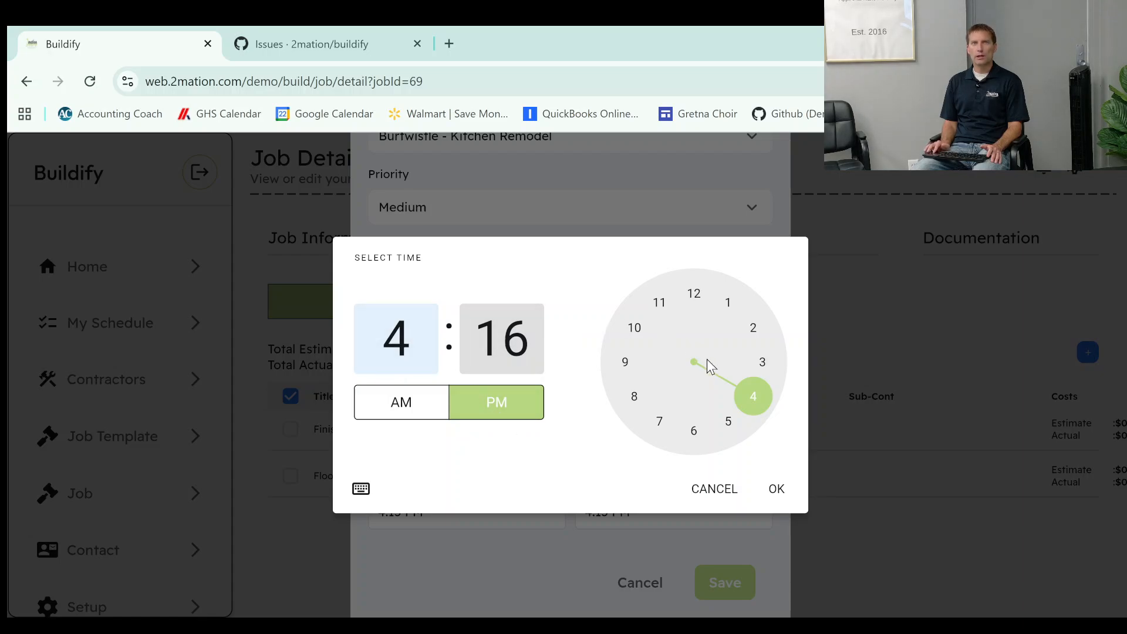
{"action": "left_click_drag", "start_coordinate": [739, 389], "coordinate": [628, 399]}
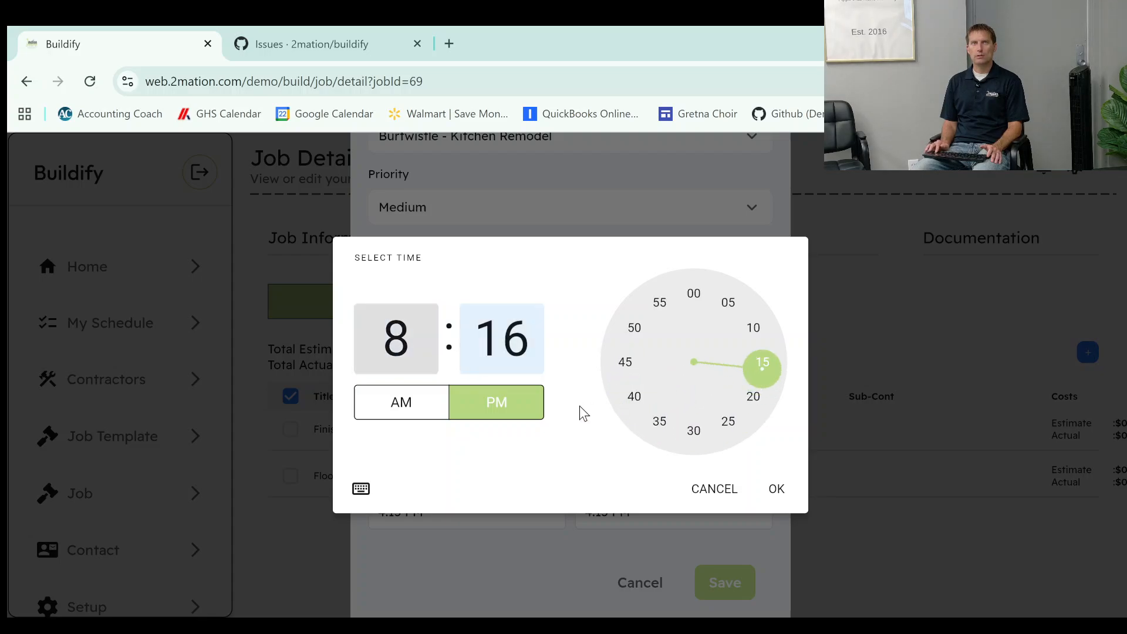
{"action": "left_click", "coordinate": [694, 294]}
{"action": "left_click", "coordinate": [418, 407]}
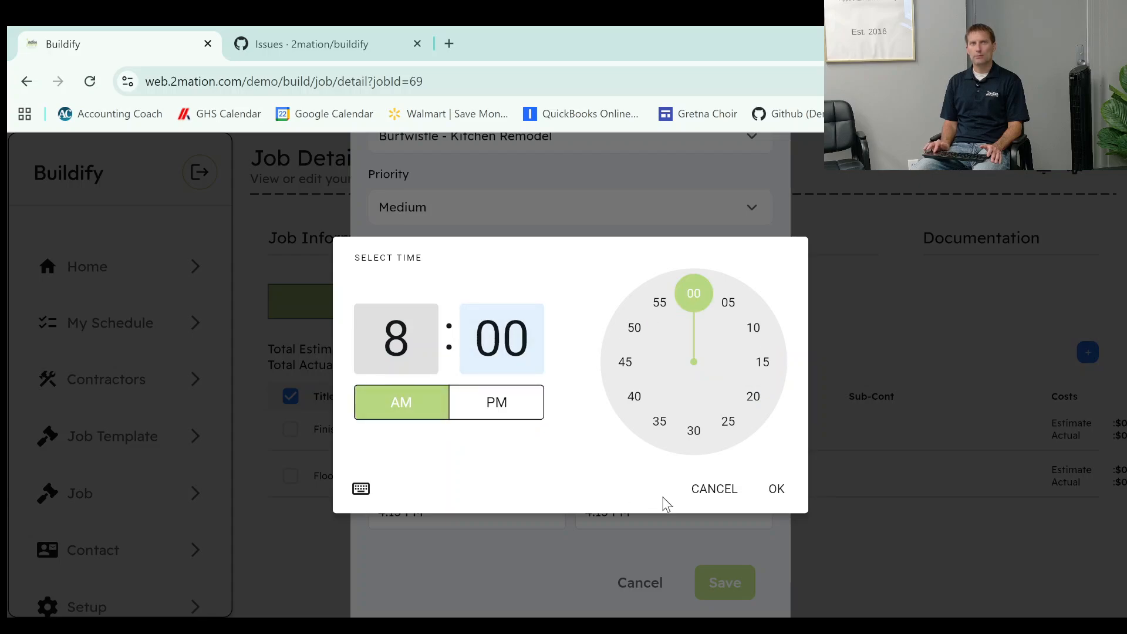
{"action": "left_click", "coordinate": [777, 490]}
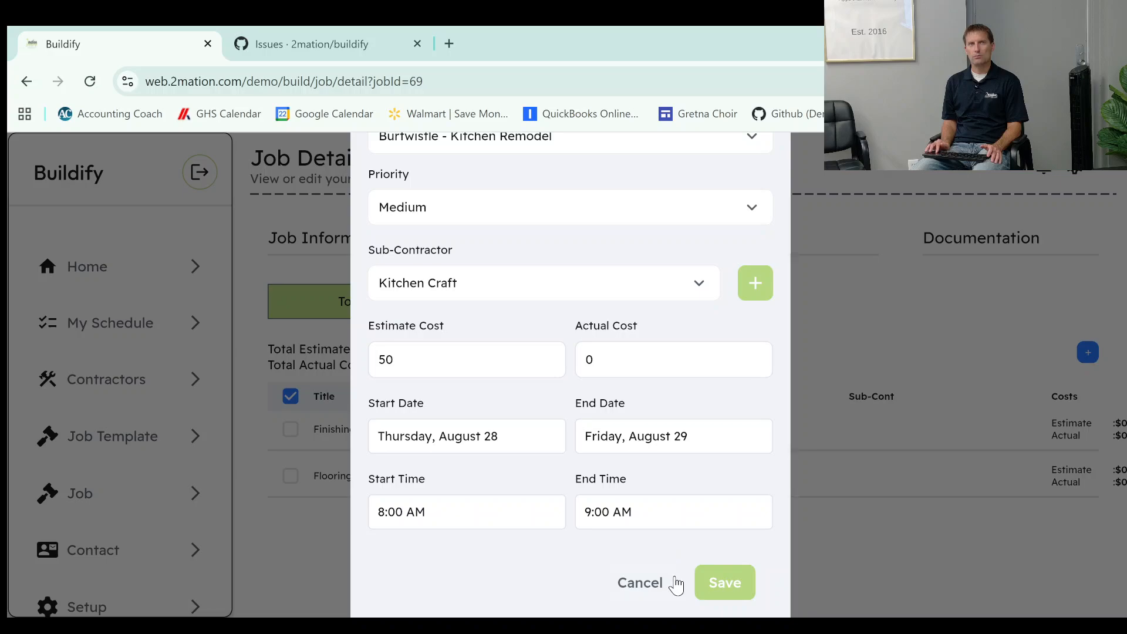
{"action": "left_click", "coordinate": [733, 581]}
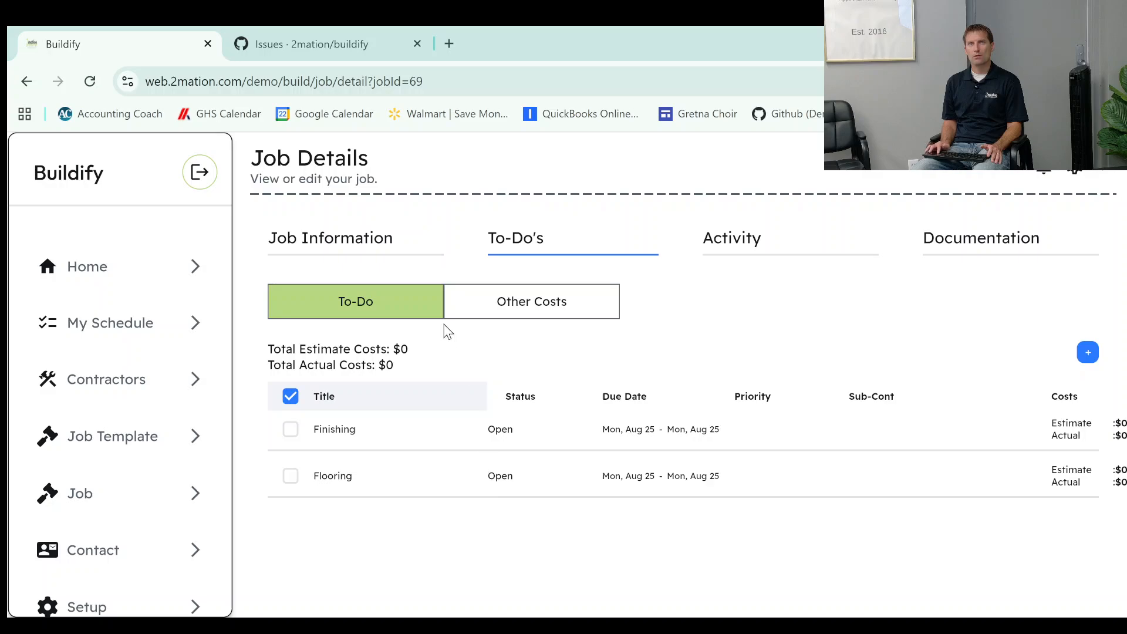
Review the job's other costs and the fields for adding another cost, closing the form without saving.
{"action": "left_click", "coordinate": [486, 320]}
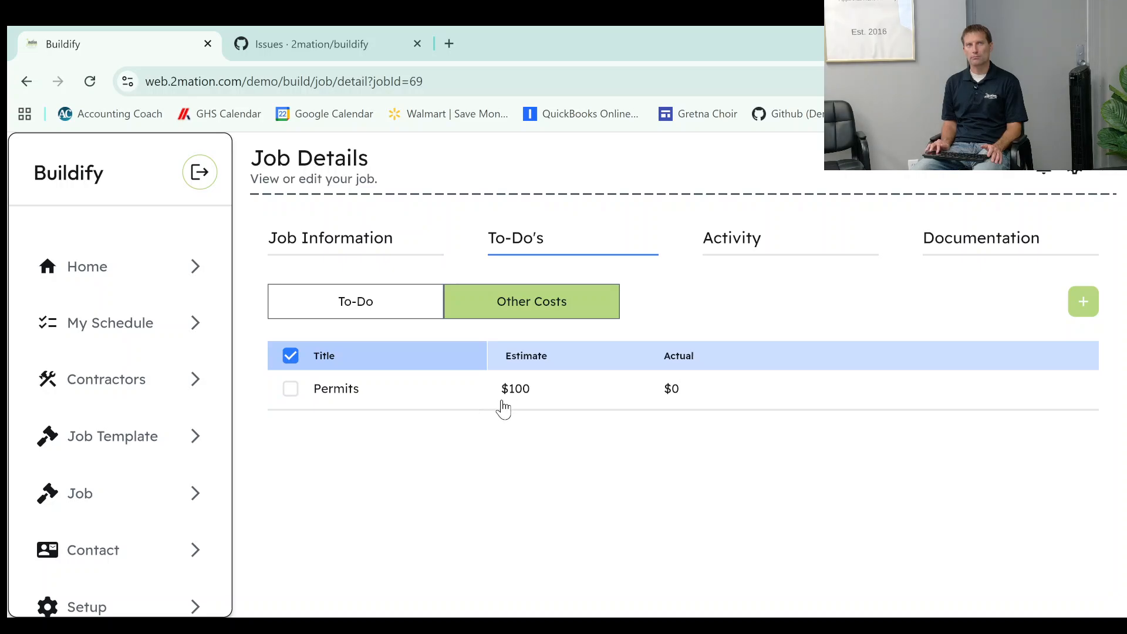
{"action": "left_click", "coordinate": [709, 257]}
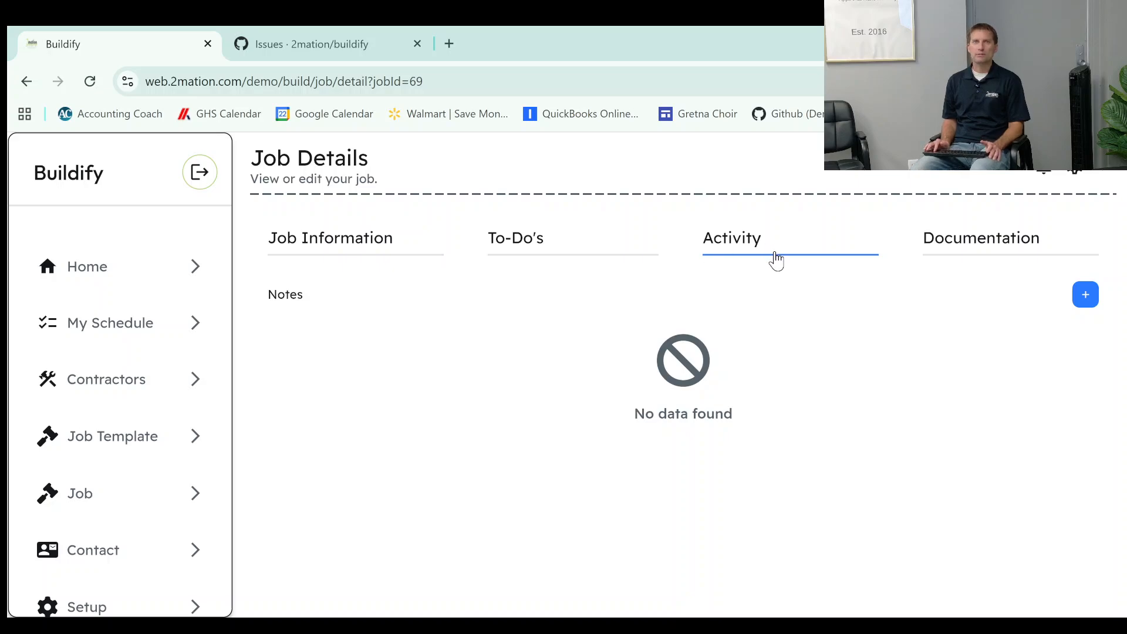
{"action": "left_click", "coordinate": [530, 243]}
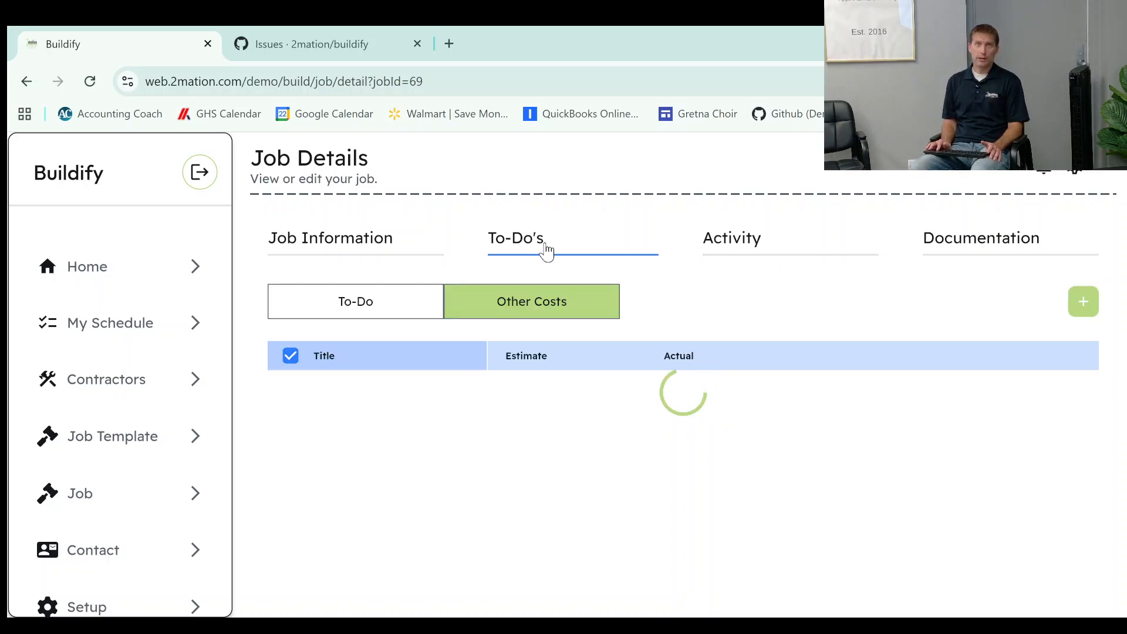
{"action": "left_click", "coordinate": [1090, 304]}
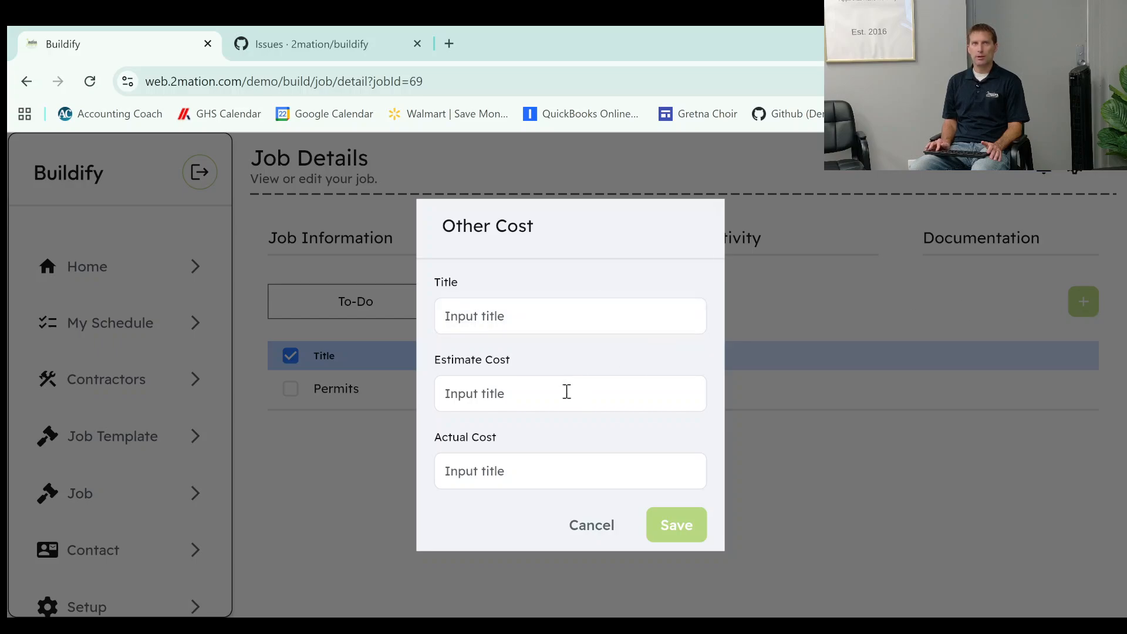
{"action": "left_click", "coordinate": [605, 534]}
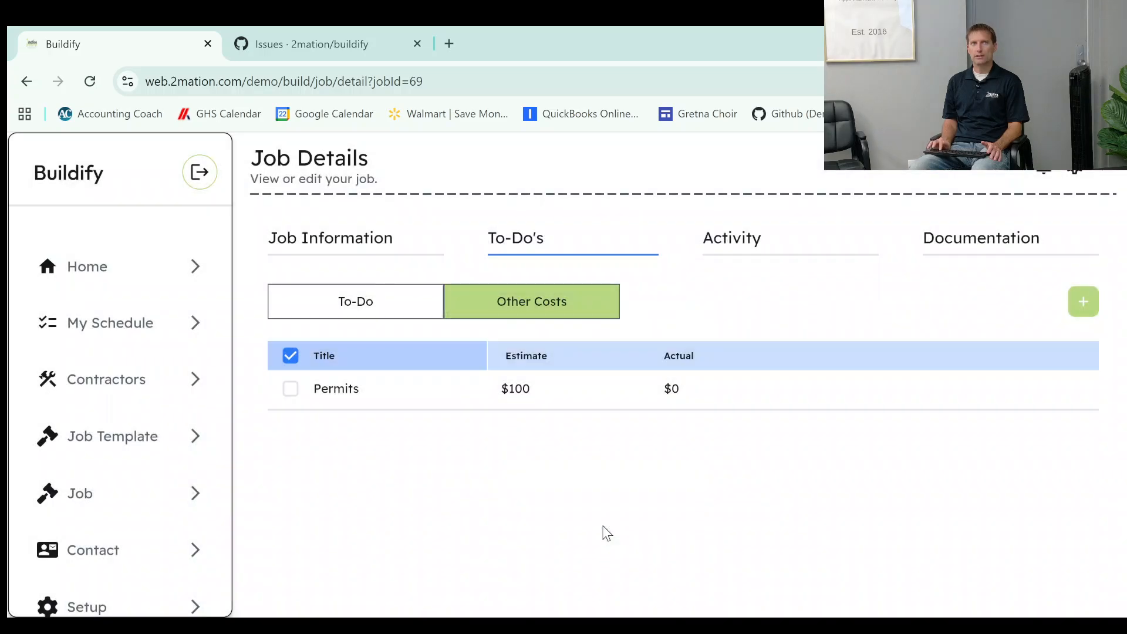
Examine the new note form in the job's activity, including its to-do and customer visibility options, and close it without saving.
{"action": "left_click", "coordinate": [826, 239]}
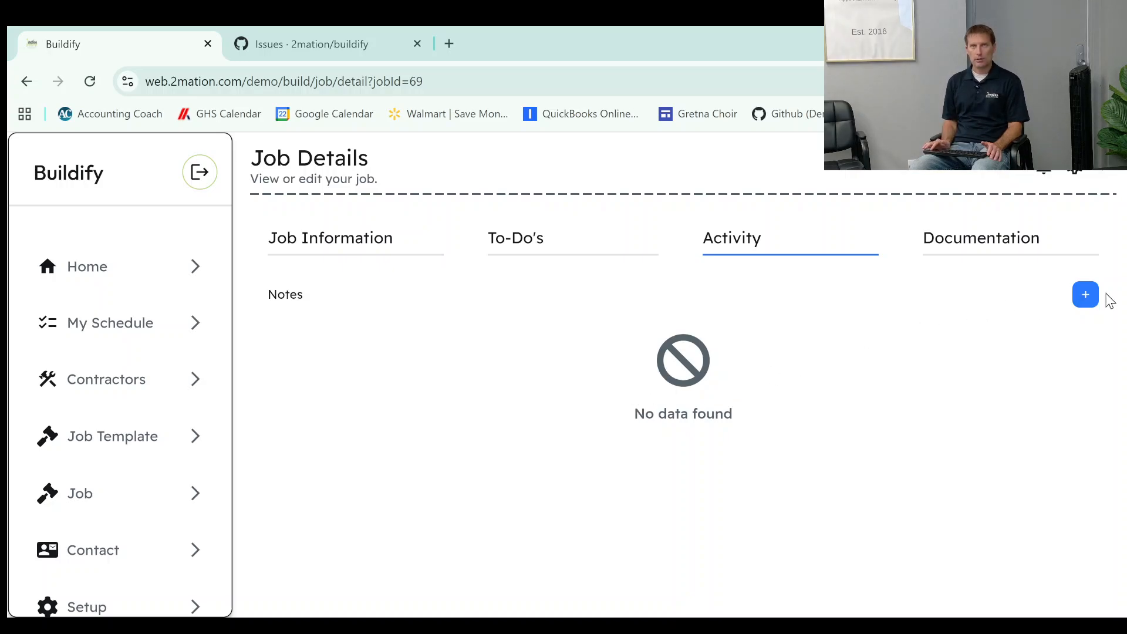
{"action": "left_click", "coordinate": [1086, 296]}
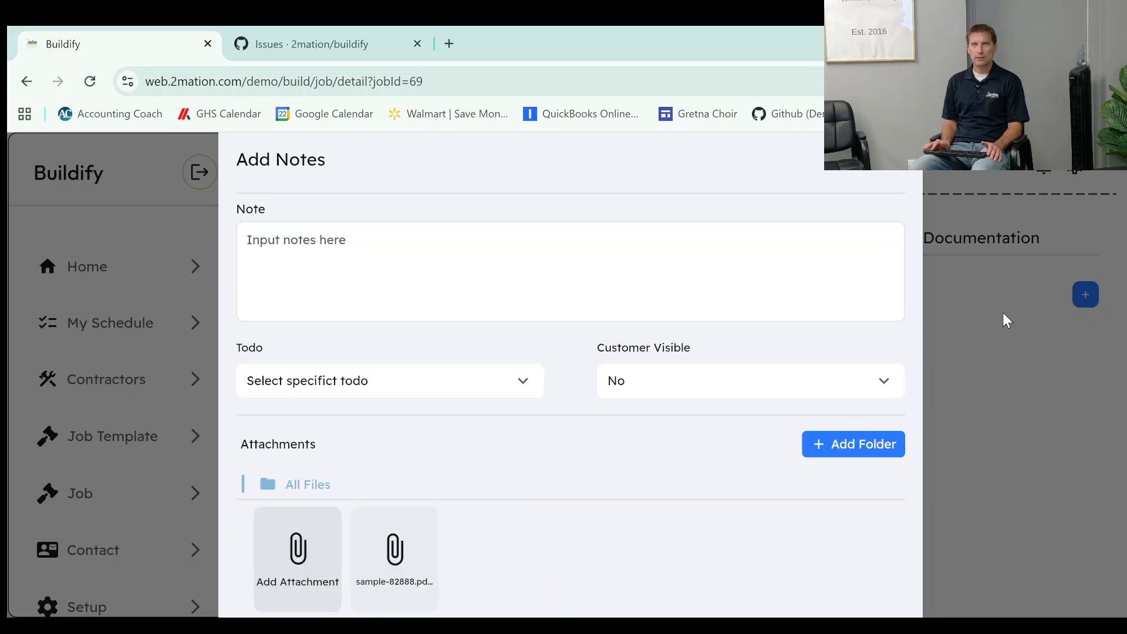
{"action": "left_click", "coordinate": [553, 263]}
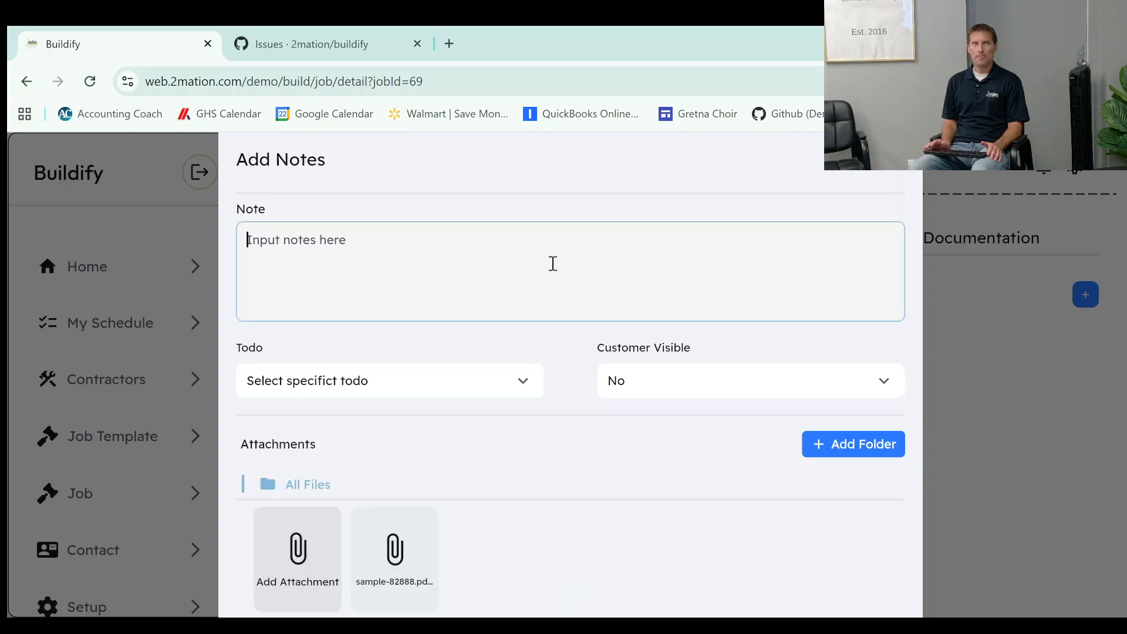
{"action": "left_click", "coordinate": [393, 385]}
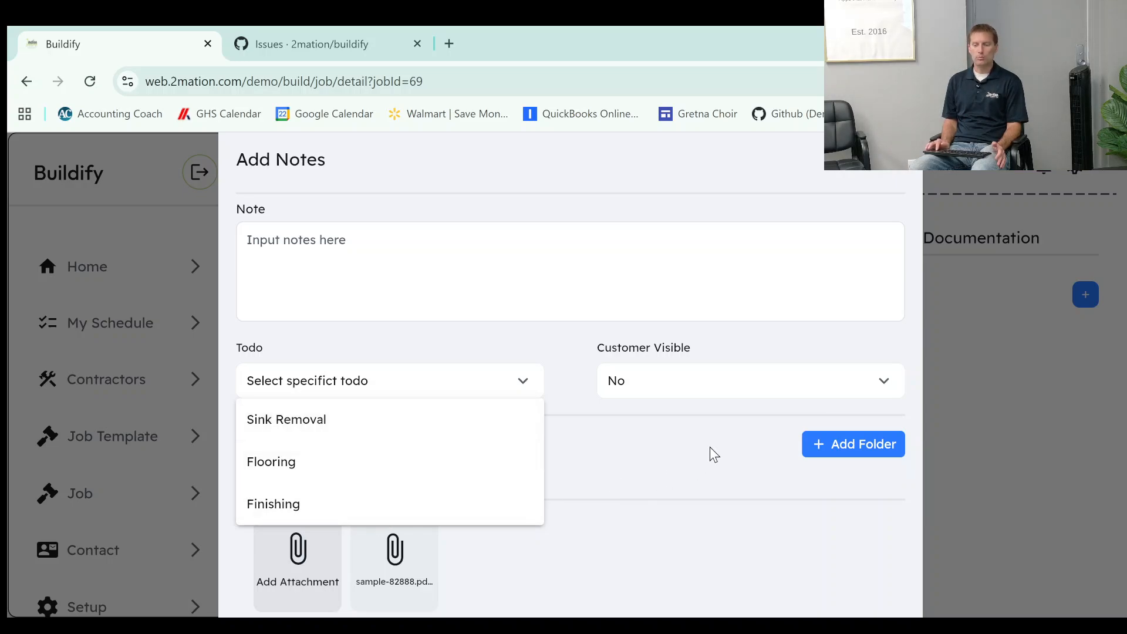
{"action": "left_click", "coordinate": [703, 465]}
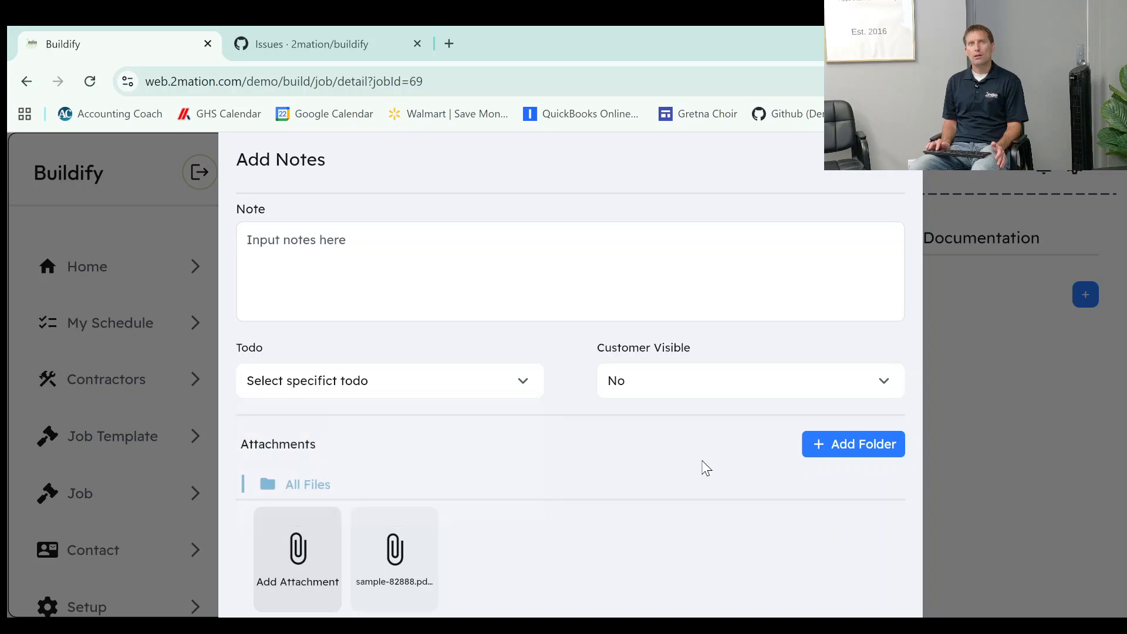
{"action": "left_click", "coordinate": [691, 389]}
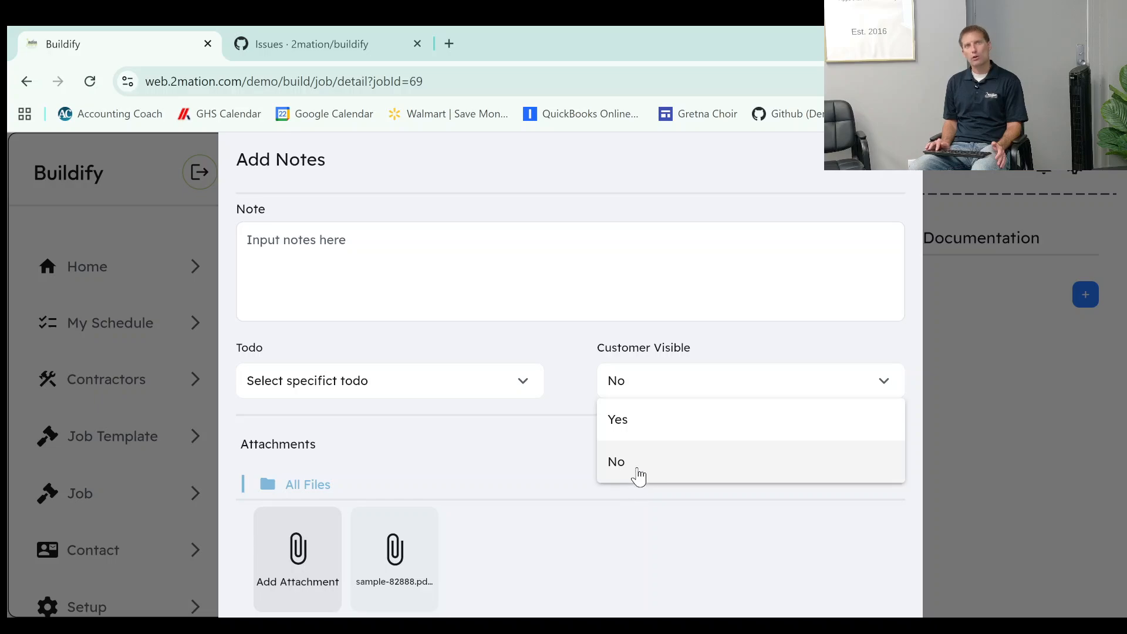
{"action": "left_click", "coordinate": [522, 452]}
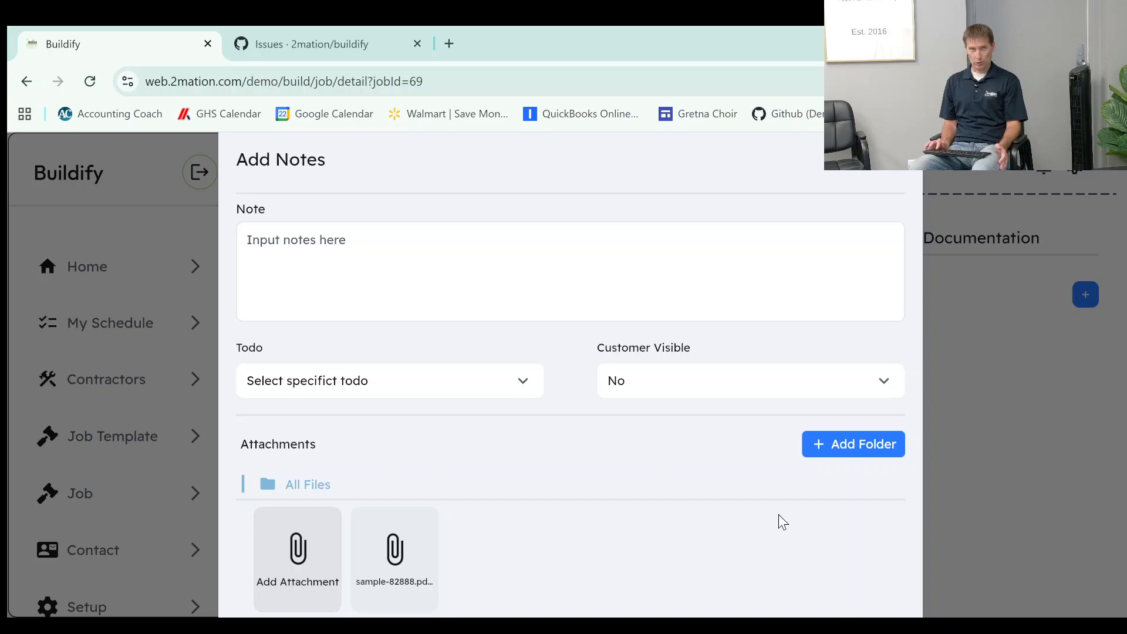
{"action": "left_click", "coordinate": [1039, 443]}
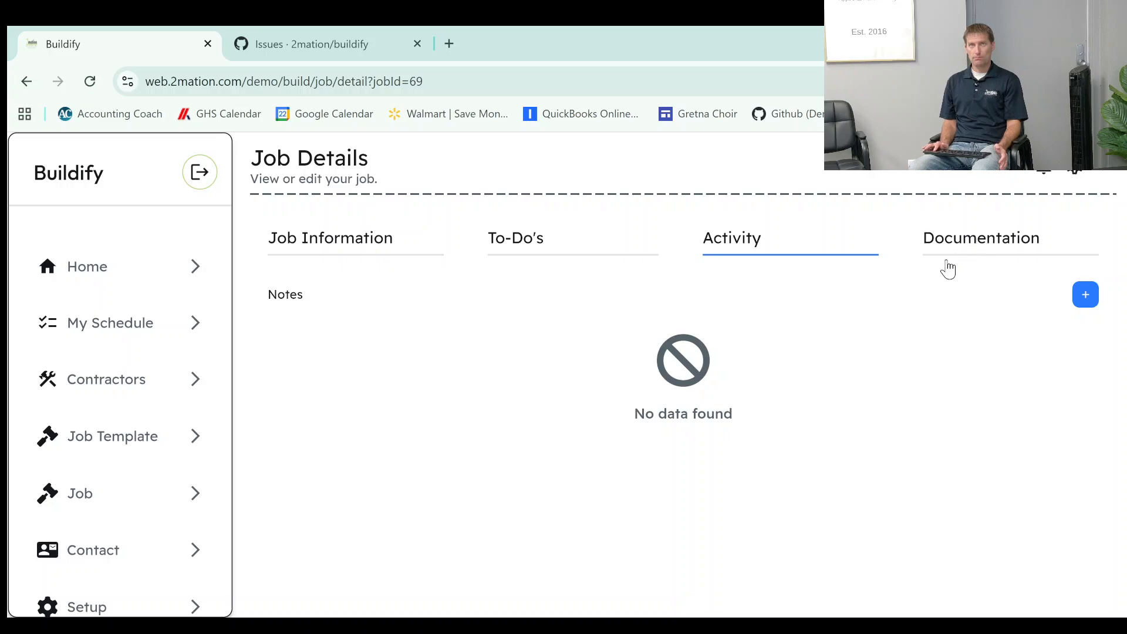
Create a folder named Invoices in the job's documentation.
{"action": "left_click", "coordinate": [987, 255]}
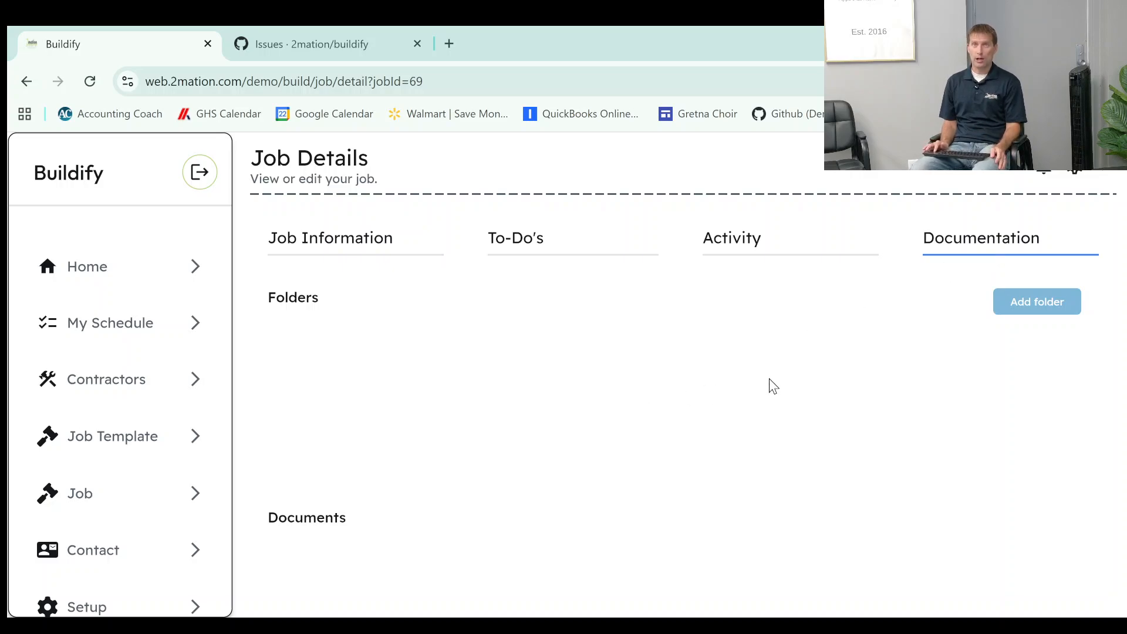
{"action": "left_click", "coordinate": [1009, 304]}
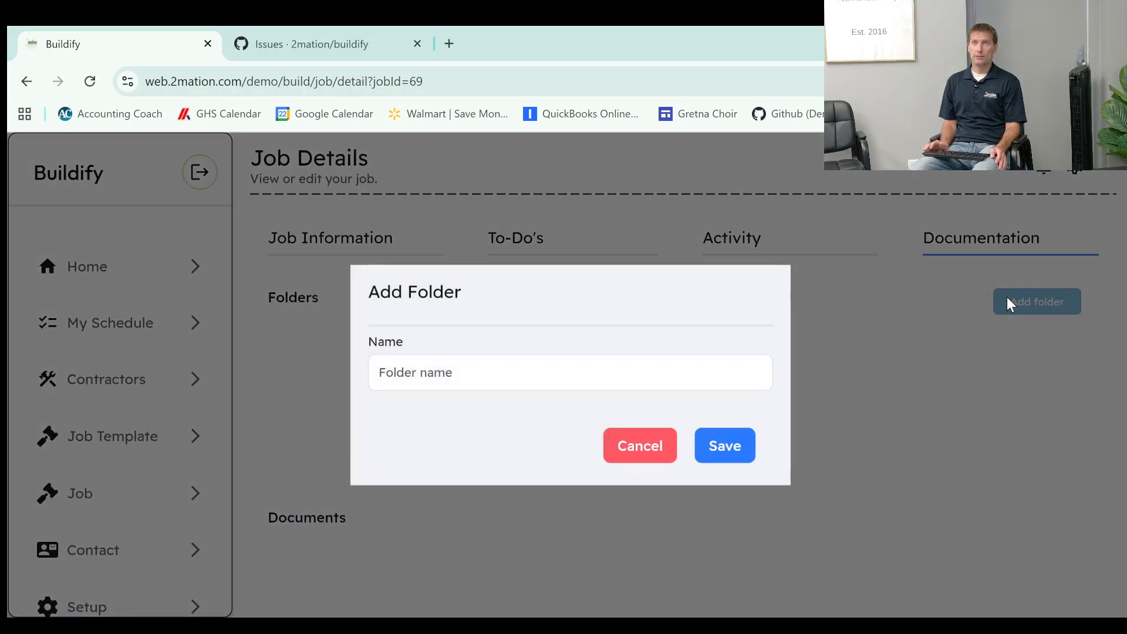
{"action": "left_click", "coordinate": [610, 385]}
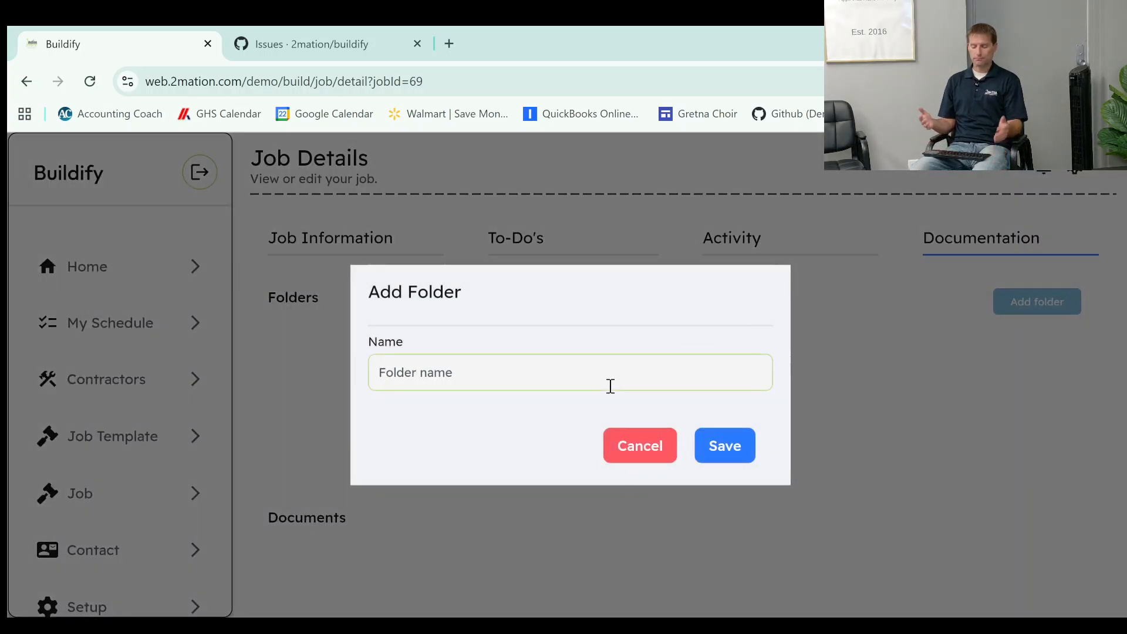
{"action": "type", "text": "OM"}
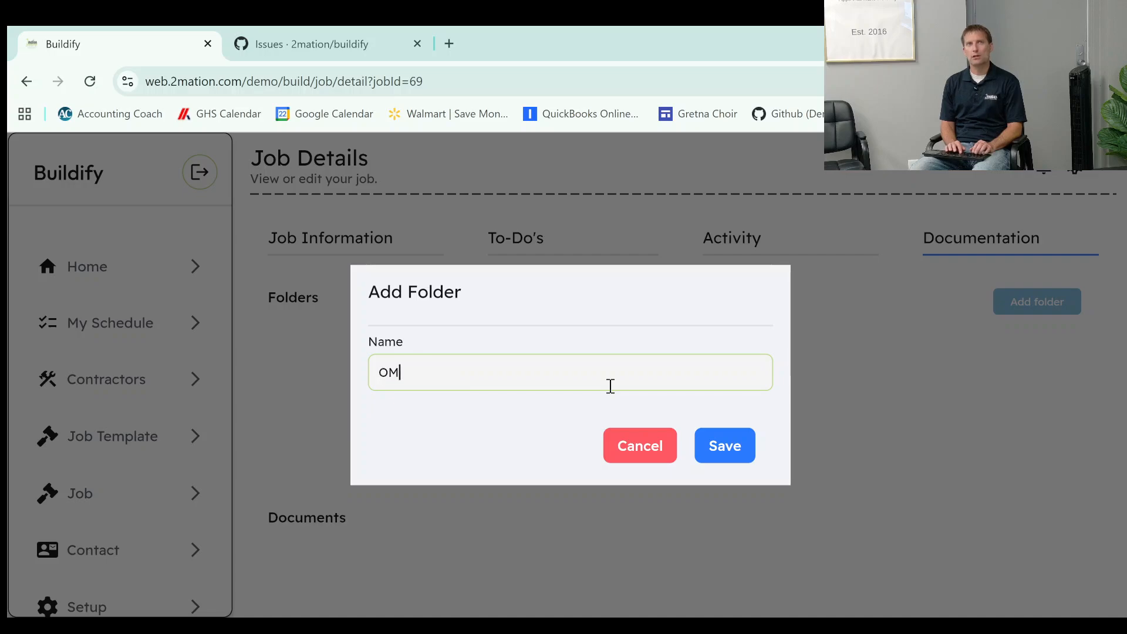
{"action": "key", "text": "BackSpace"}
{"action": "key", "text": "BackSpace"}
{"action": "type", "text": "Invoices"}
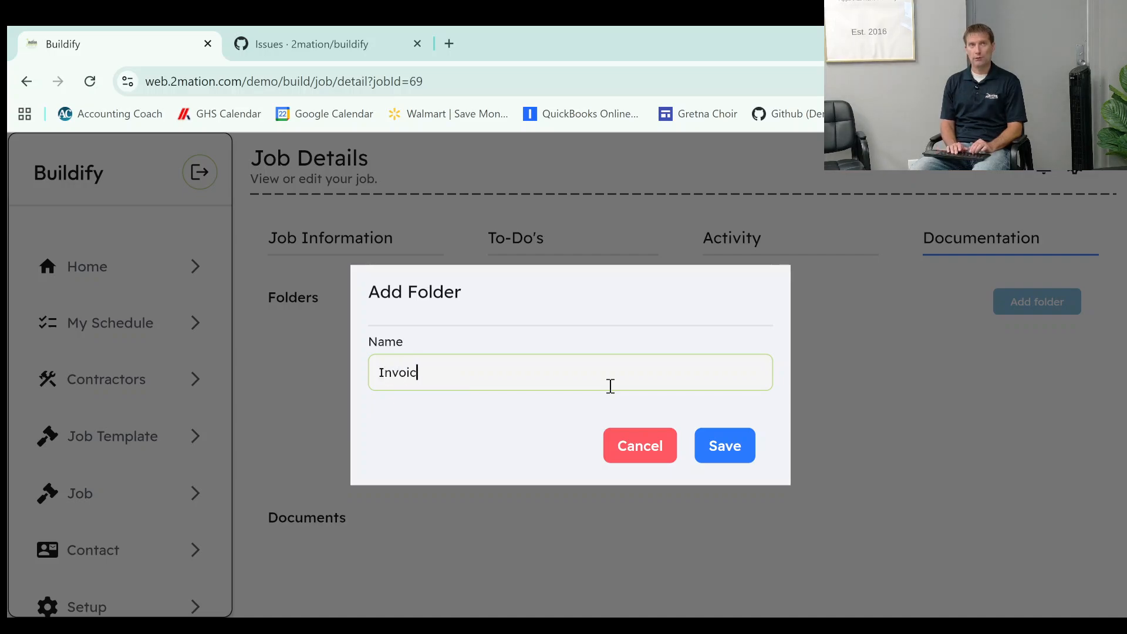
{"action": "left_click", "coordinate": [725, 445]}
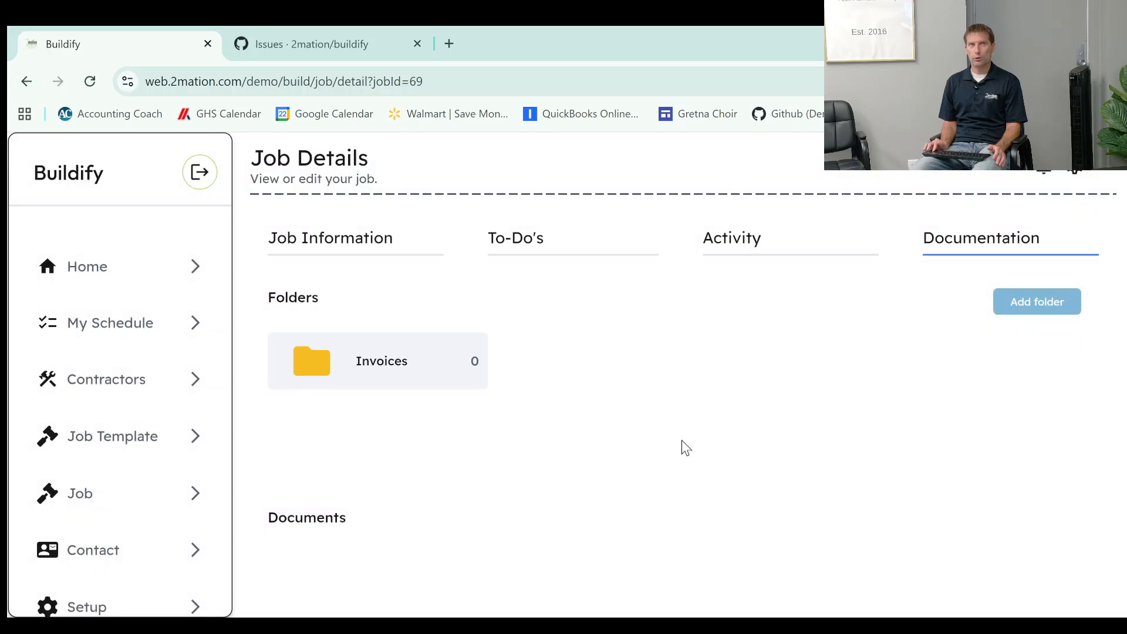
View the file upload form for the Invoices folder, cancel it, and return to the job's general information.
{"action": "left_click", "coordinate": [402, 362]}
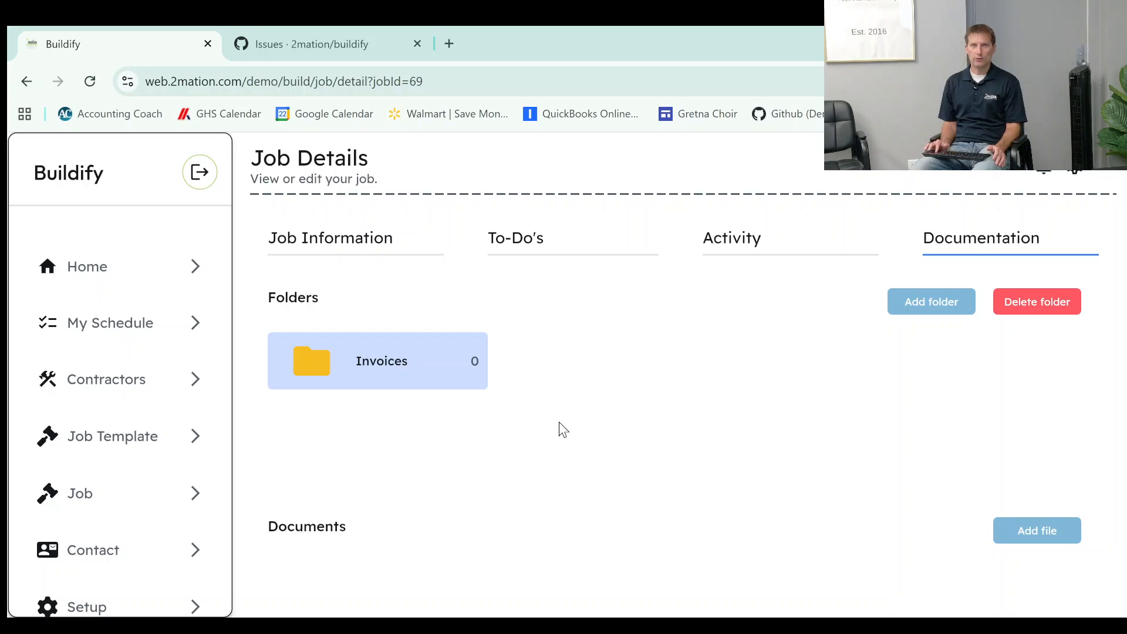
{"action": "left_click", "coordinate": [1010, 530]}
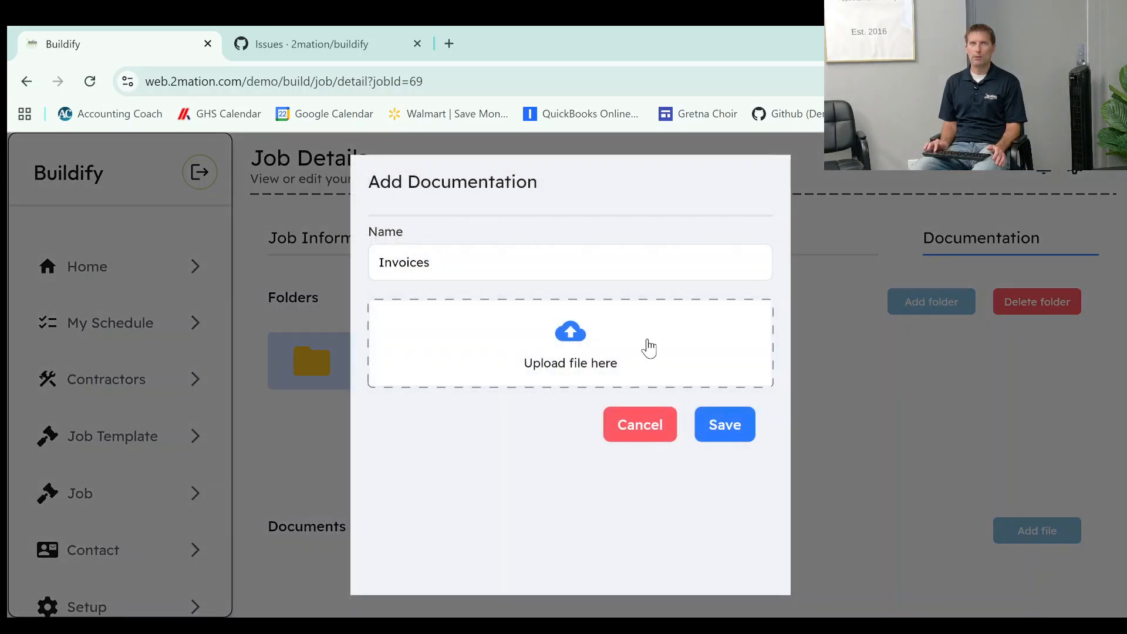
{"action": "left_click", "coordinate": [661, 424]}
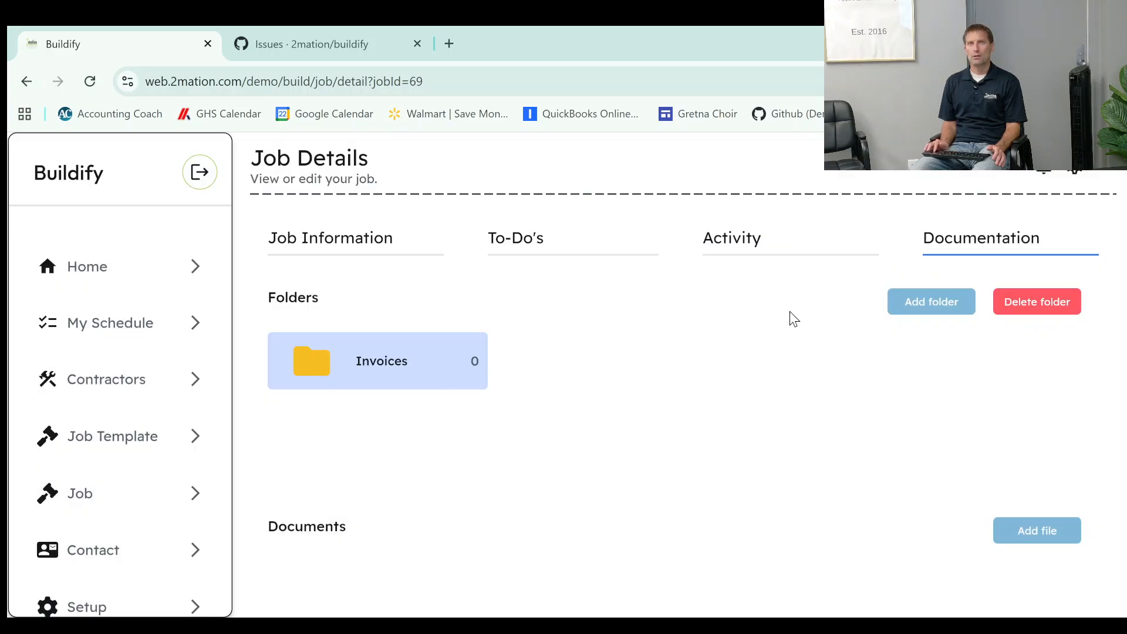
{"action": "left_click", "coordinate": [378, 244]}
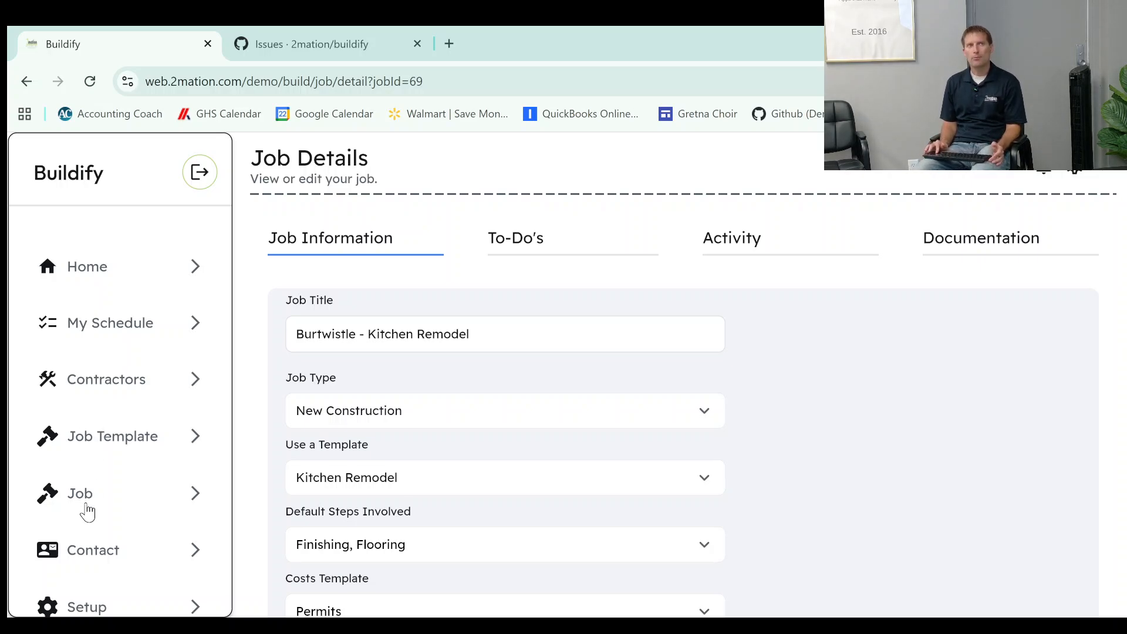
View the list of job templates and return to the home dashboard.
{"action": "left_click", "coordinate": [83, 452]}
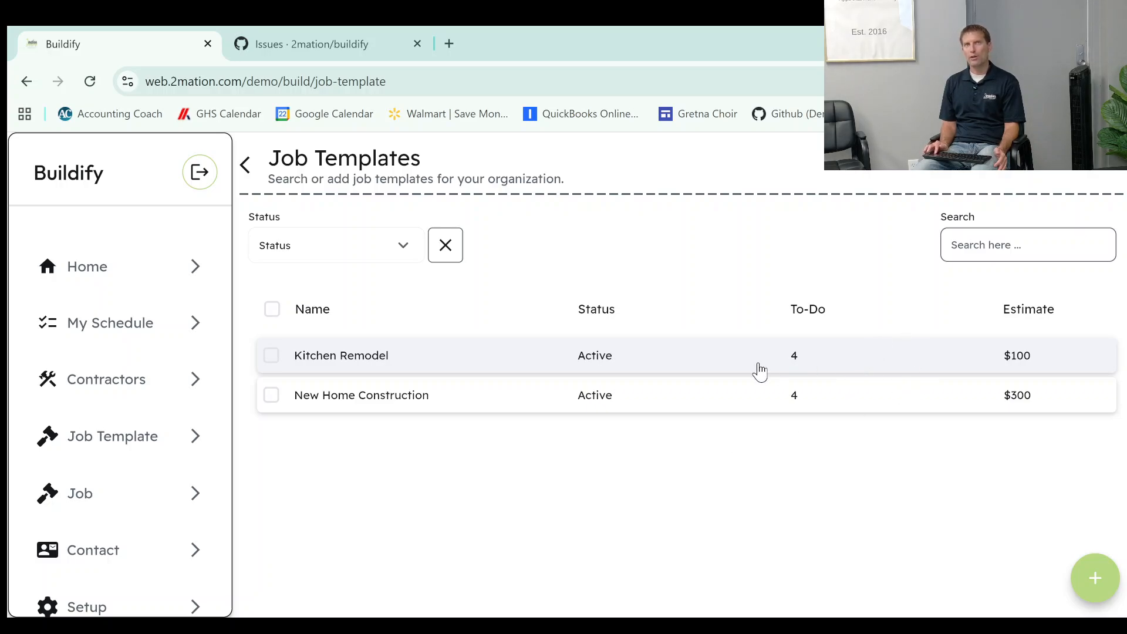
{"action": "left_click", "coordinate": [79, 273]}
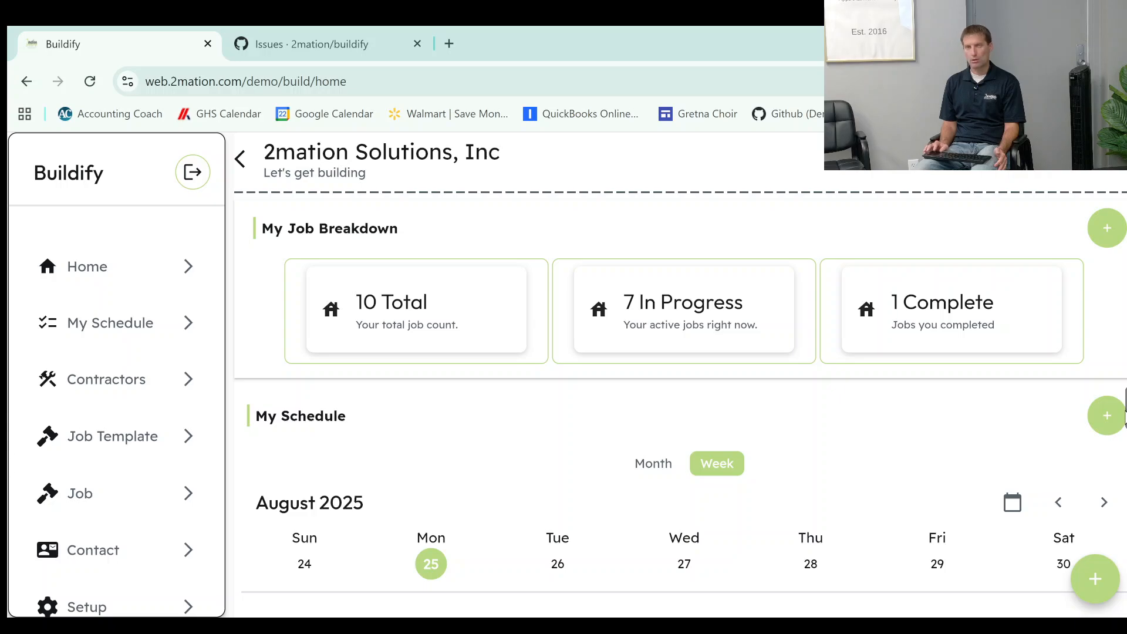
Examine the to-dos scheduled for Monday, August 25 in the dashboard's weekly schedule, including their jobs, assigned contractors and date ranges.
{"action": "scroll", "coordinate": [1124, 418], "scroll_direction": "down", "scroll_amount": 3}
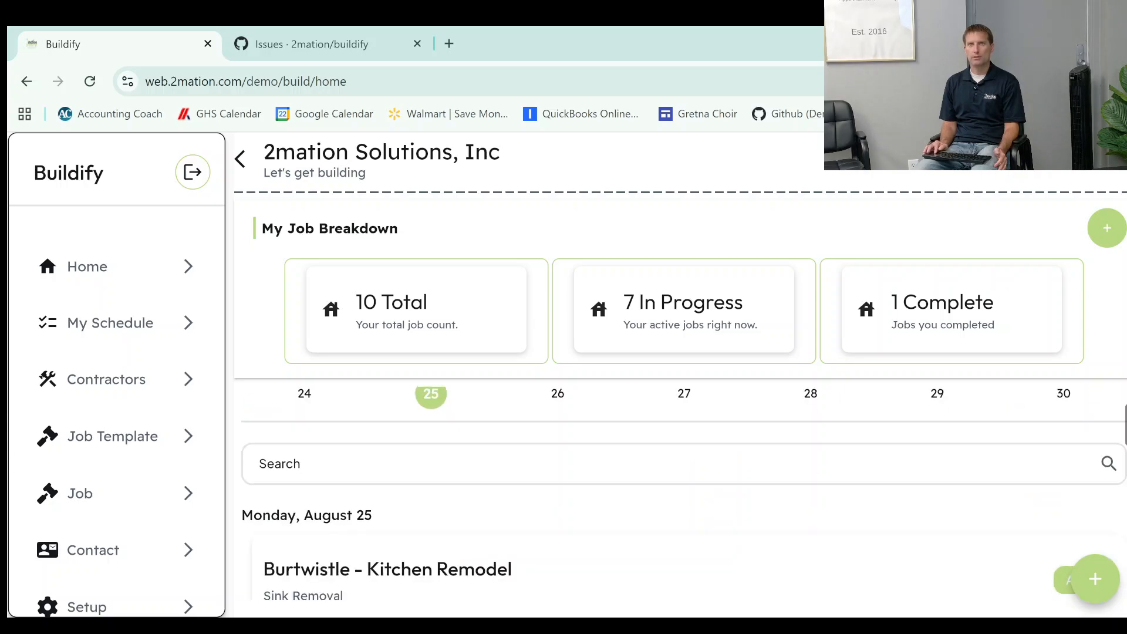
{"action": "scroll", "coordinate": [1124, 418], "scroll_direction": "down", "scroll_amount": 5}
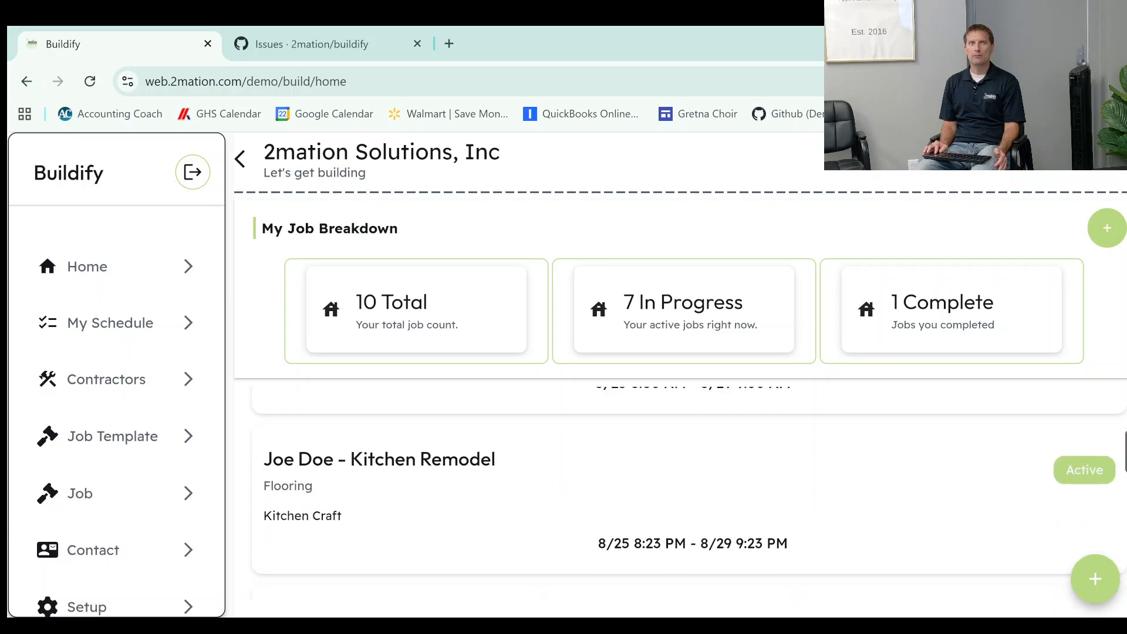
{"action": "scroll", "coordinate": [1125, 418], "scroll_direction": "down", "scroll_amount": 5}
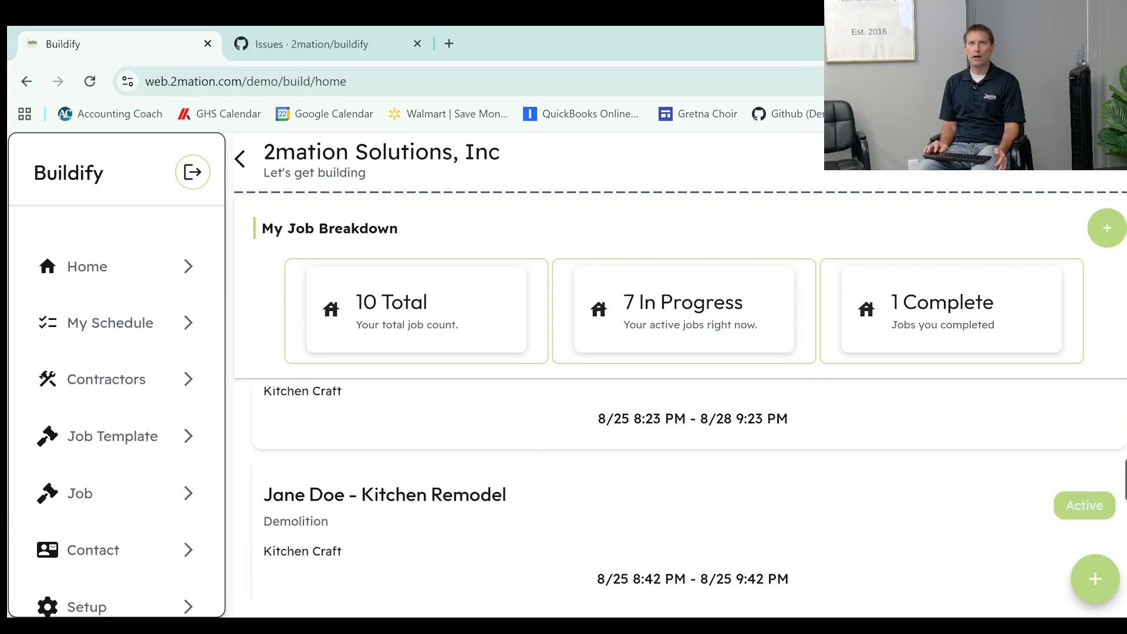
{"action": "scroll", "coordinate": [681, 493], "scroll_direction": "up", "scroll_amount": 10}
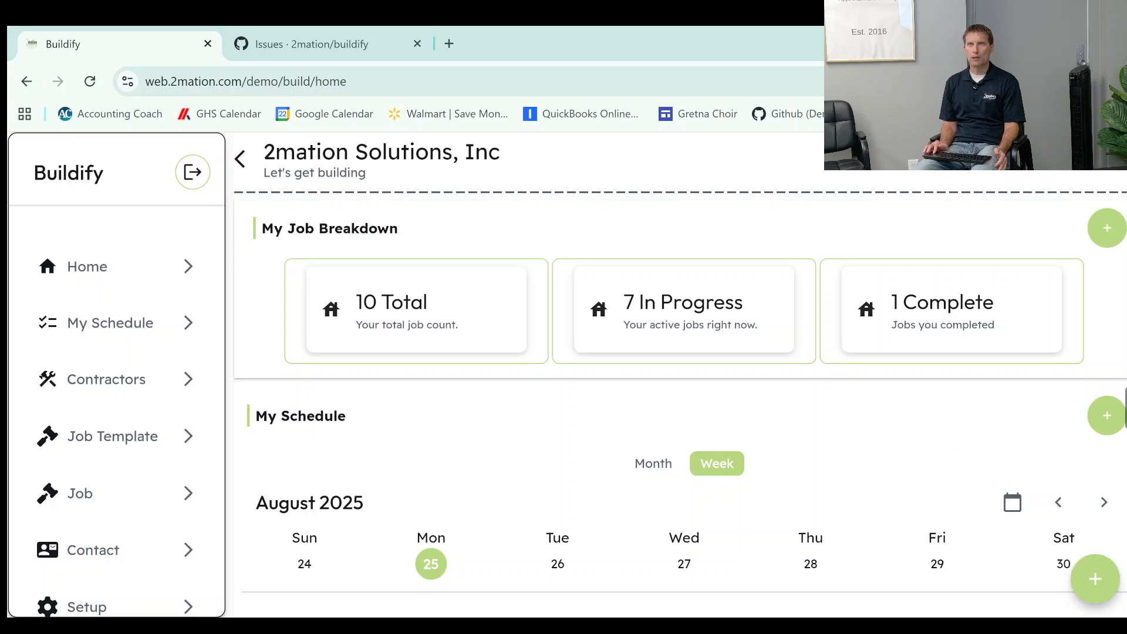
{"action": "scroll", "coordinate": [684, 493], "scroll_direction": "down", "scroll_amount": 3}
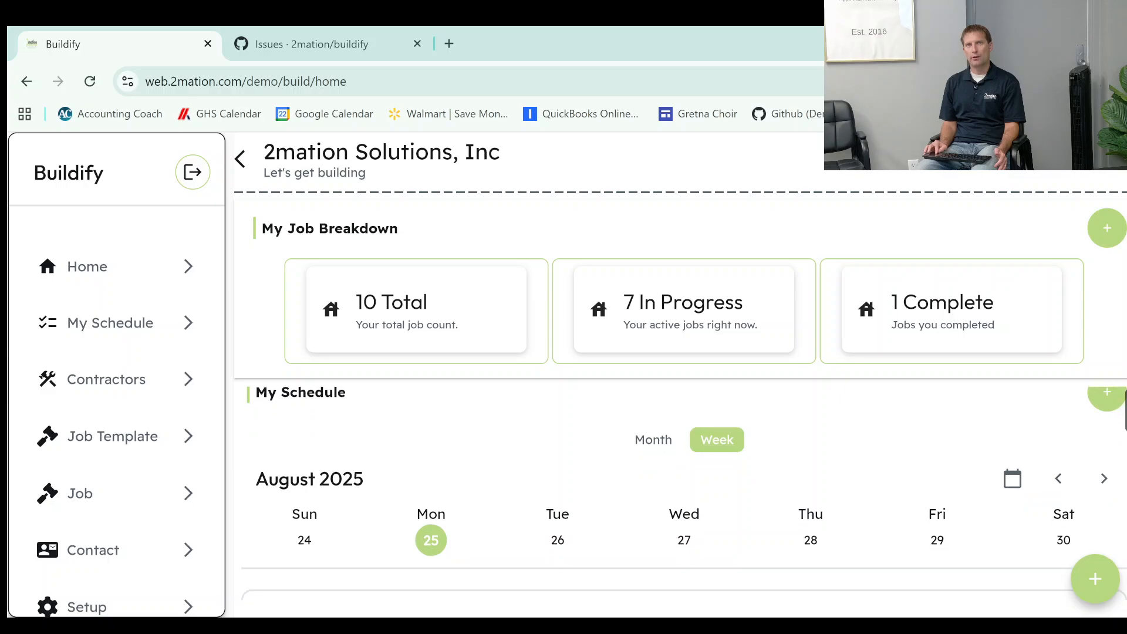
{"action": "scroll", "coordinate": [684, 493], "scroll_direction": "down", "scroll_amount": 3}
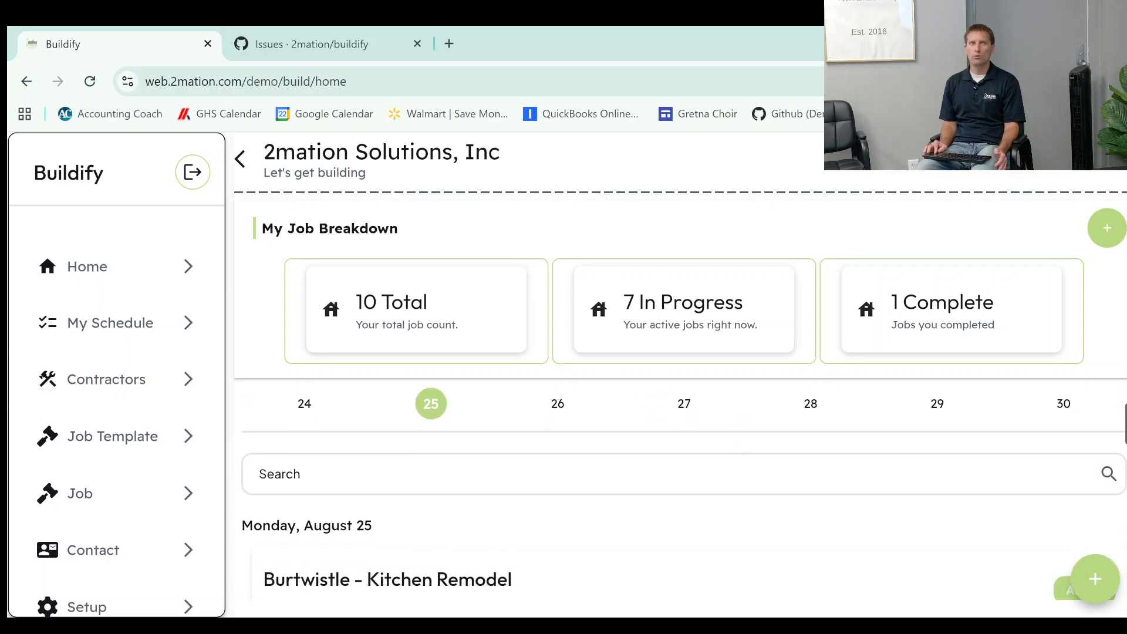
{"action": "scroll", "coordinate": [684, 493], "scroll_direction": "down", "scroll_amount": 2}
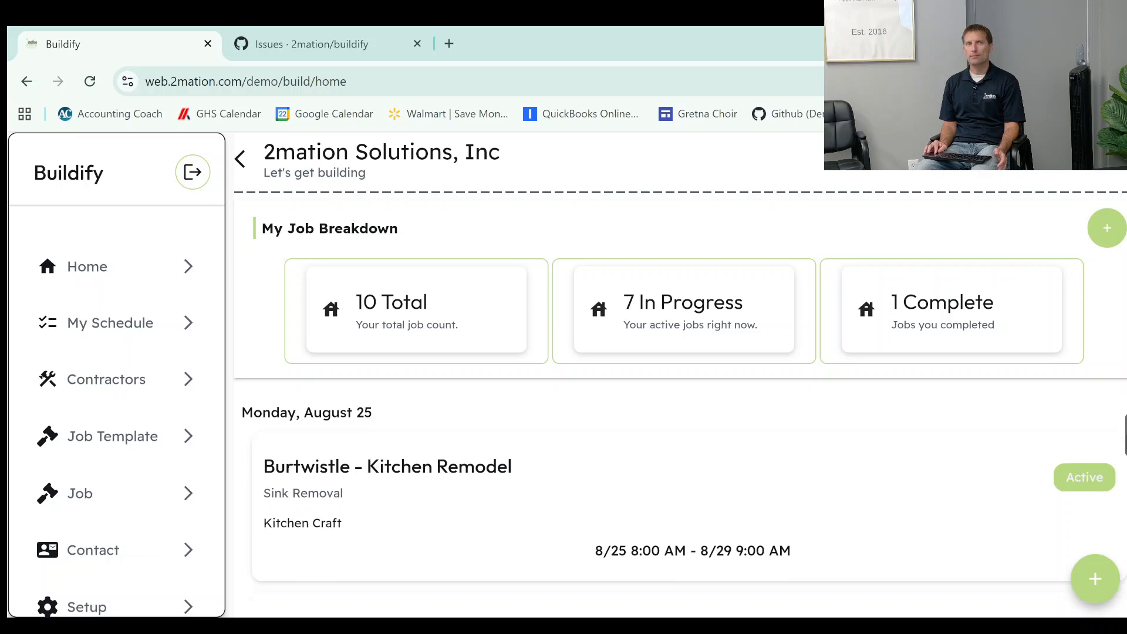
{"action": "scroll", "coordinate": [1124, 446], "scroll_direction": "down", "scroll_amount": 3}
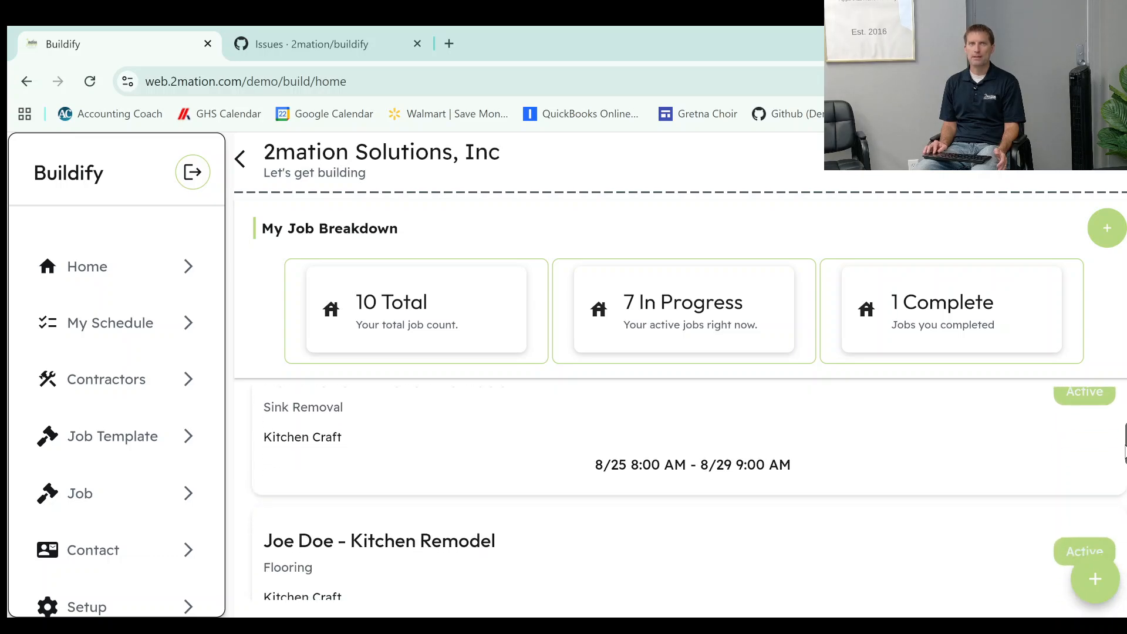
{"action": "scroll", "coordinate": [1119, 421], "scroll_direction": "up", "scroll_amount": 2}
{"action": "scroll", "coordinate": [1120, 421], "scroll_direction": "up", "scroll_amount": 5}
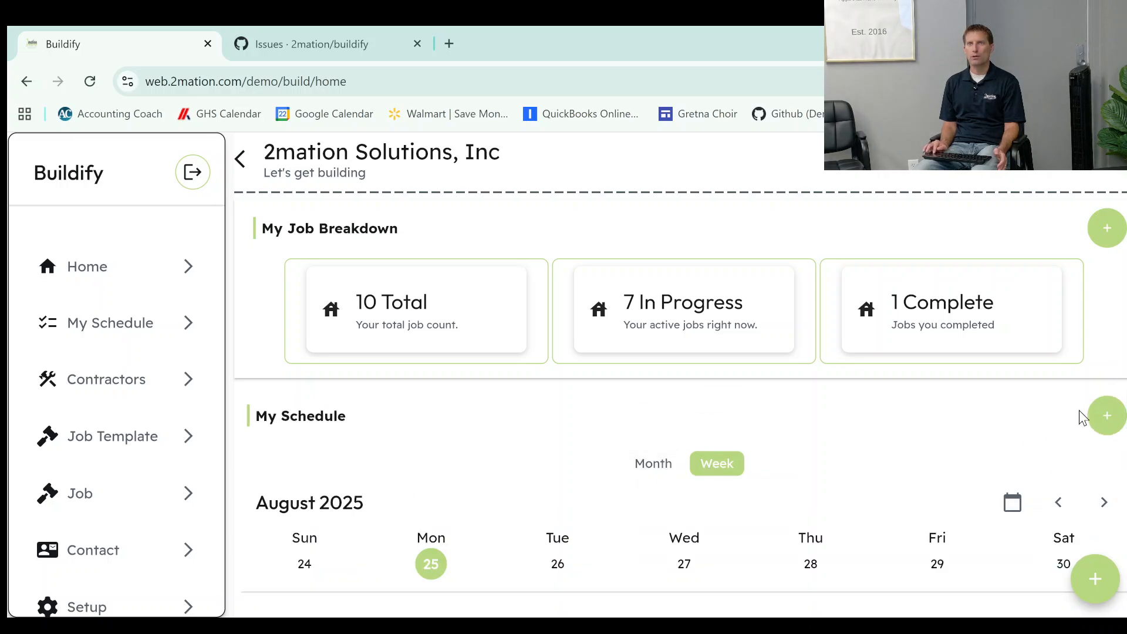
{"action": "scroll", "coordinate": [1120, 446], "scroll_direction": "down", "scroll_amount": 8}
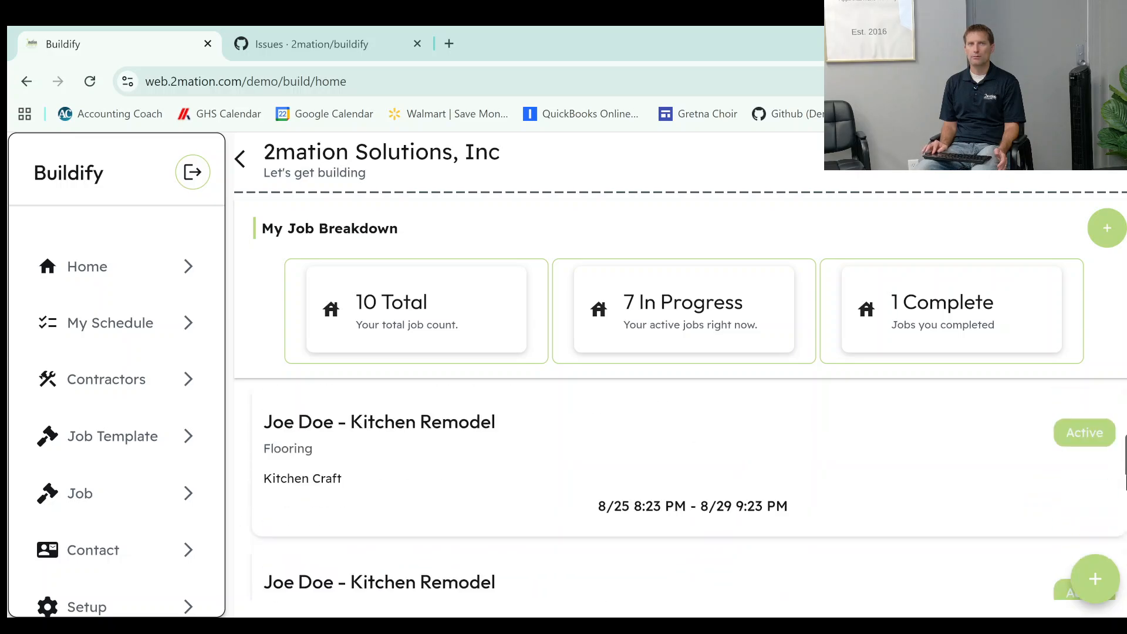
{"action": "scroll", "coordinate": [1122, 577], "scroll_direction": "down", "scroll_amount": 10}
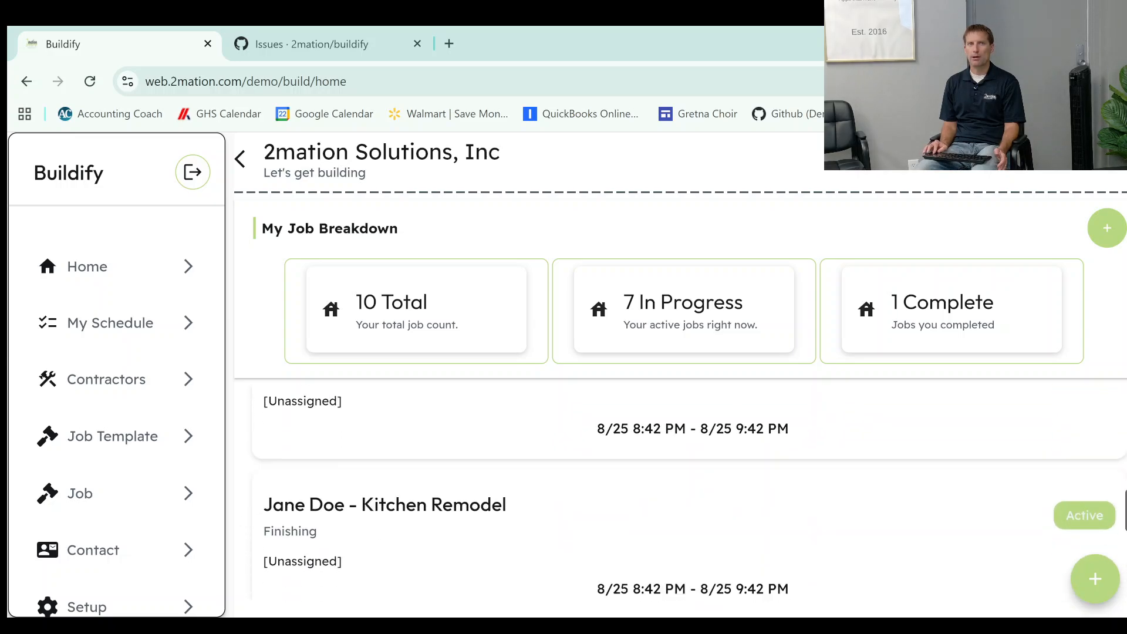
{"action": "left_click_drag", "start_coordinate": [1122, 577], "coordinate": [1123, 478]}
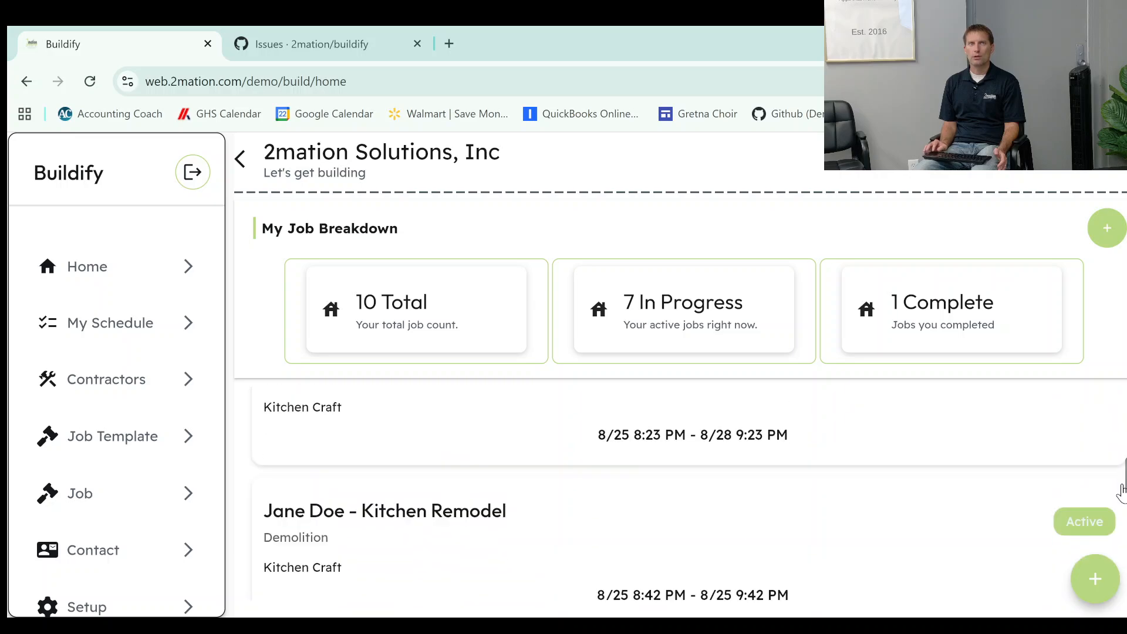